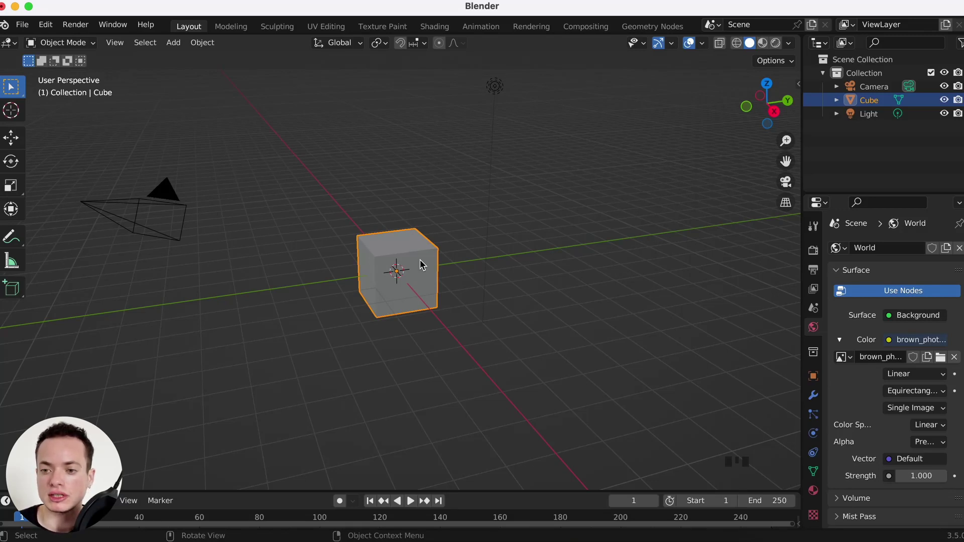
View the default cube through the camera in Rendered shading against the studio HDRI
{"action": "left_click", "coordinate": [786, 183]}
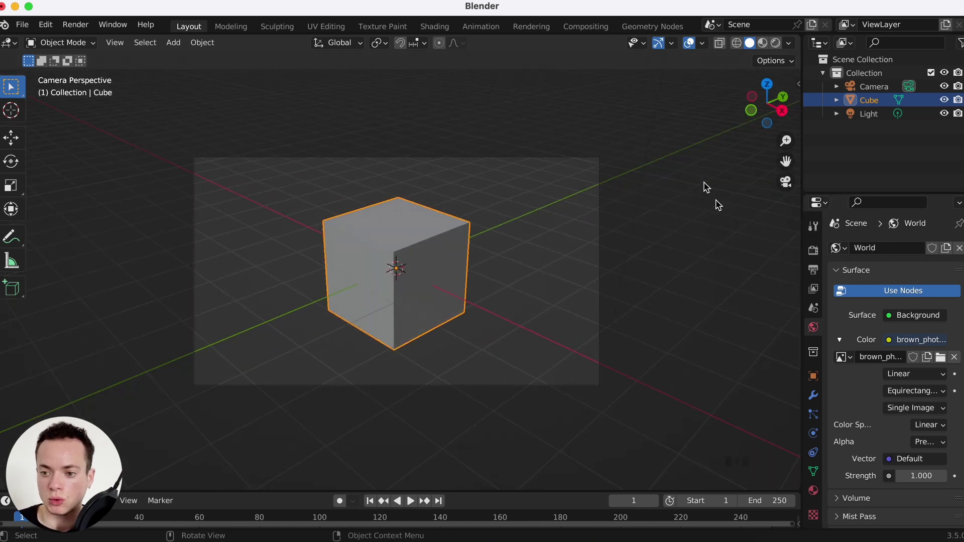
{"action": "left_click", "coordinate": [776, 44]}
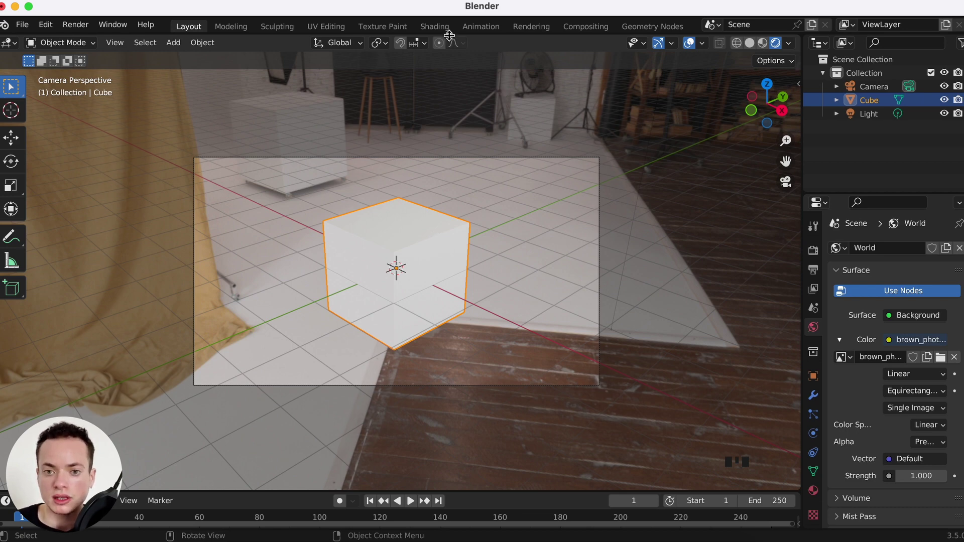
In the Shading workspace, show the World node tree in an enlarged, fitted node editor
{"action": "left_click", "coordinate": [435, 28]}
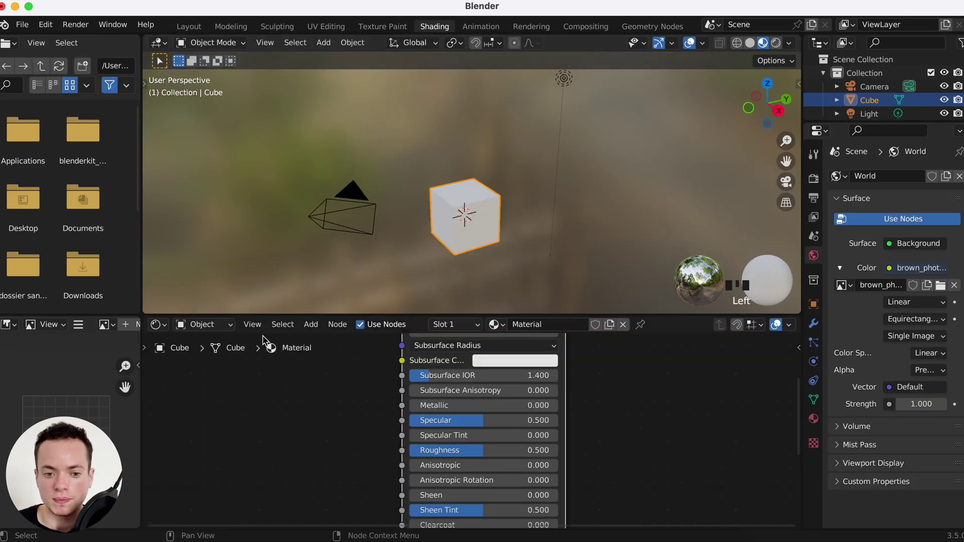
{"action": "left_click", "coordinate": [205, 326]}
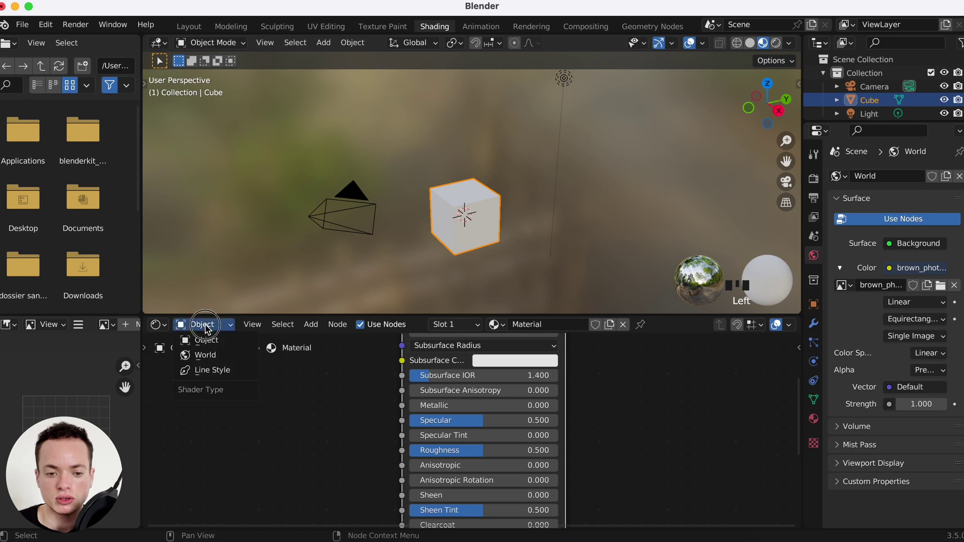
{"action": "left_click", "coordinate": [206, 356]}
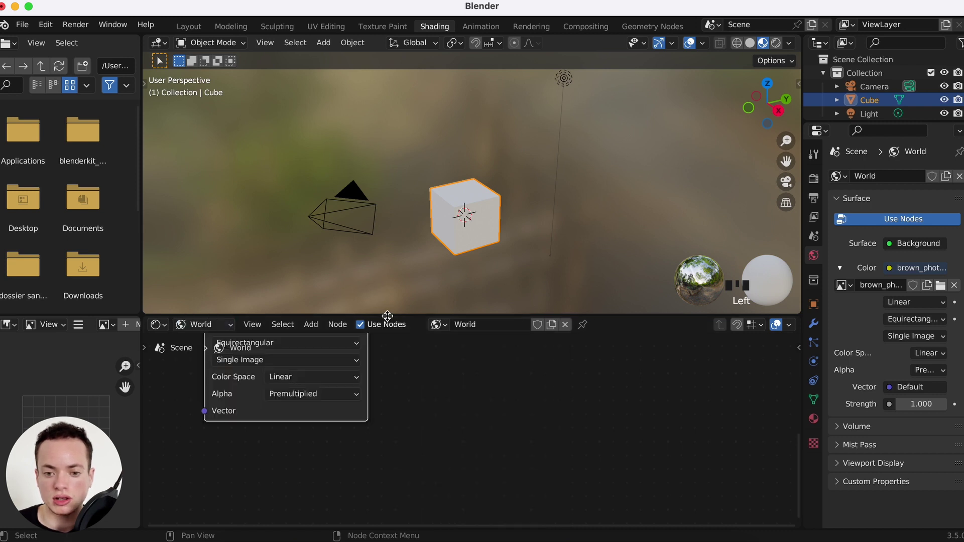
{"action": "left_click_drag", "start_coordinate": [387, 315], "coordinate": [387, 274]}
{"action": "key", "text": "Home"}
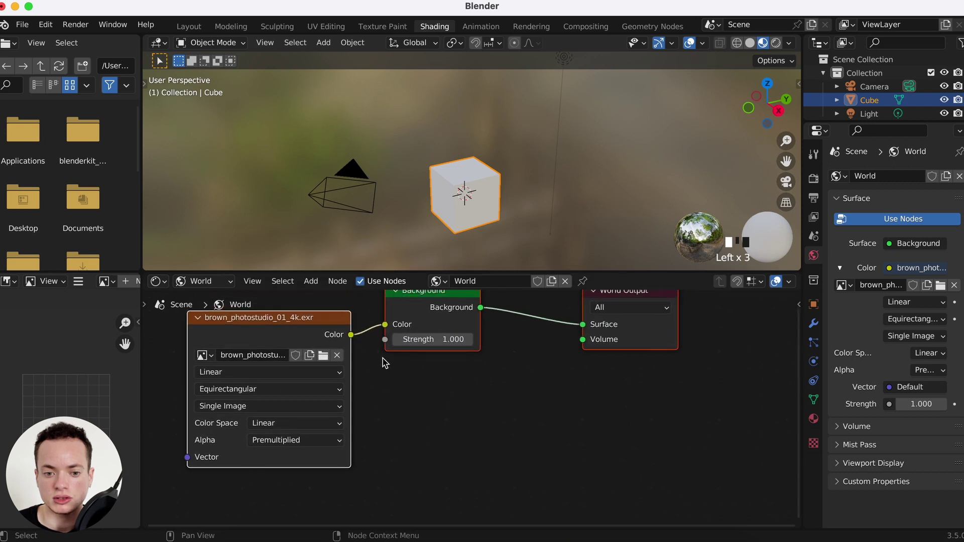
Spread out the brown_photostudio image texture and Background nodes, leaving Background selected
{"action": "left_click", "coordinate": [319, 381]}
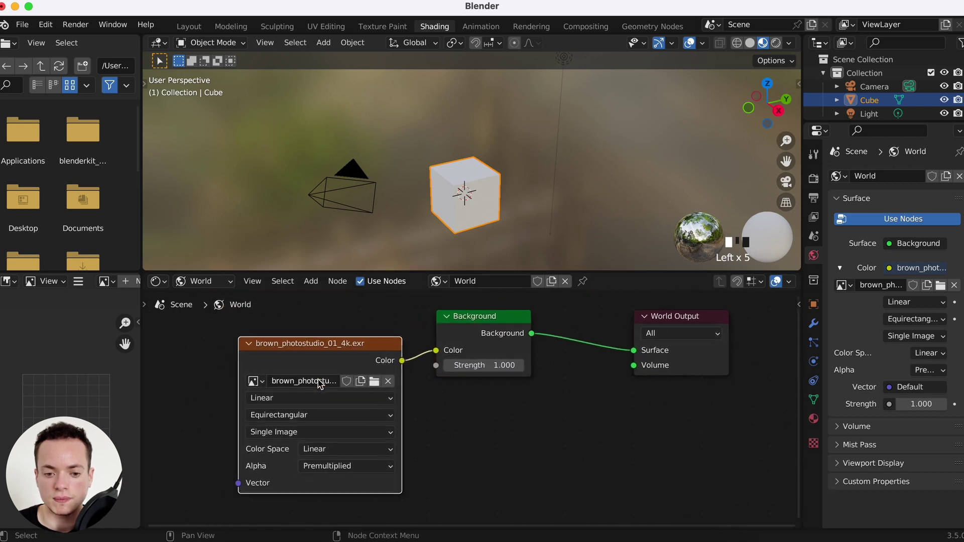
{"action": "scroll", "coordinate": [319, 381], "scroll_direction": "down", "scroll_amount": 1}
{"action": "scroll", "coordinate": [320, 382], "scroll_direction": "left", "scroll_amount": 1}
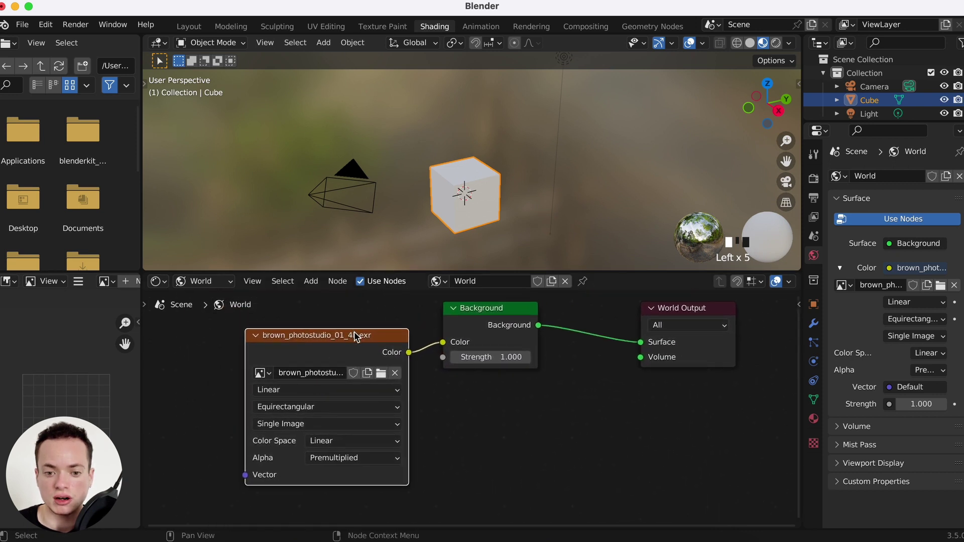
{"action": "left_click_drag", "start_coordinate": [355, 335], "coordinate": [290, 384]}
{"action": "left_click_drag", "start_coordinate": [495, 309], "coordinate": [465, 340]}
{"action": "scroll", "coordinate": [511, 438], "scroll_direction": "down", "scroll_amount": 1}
{"action": "scroll", "coordinate": [511, 438], "scroll_direction": "right", "scroll_amount": 1}
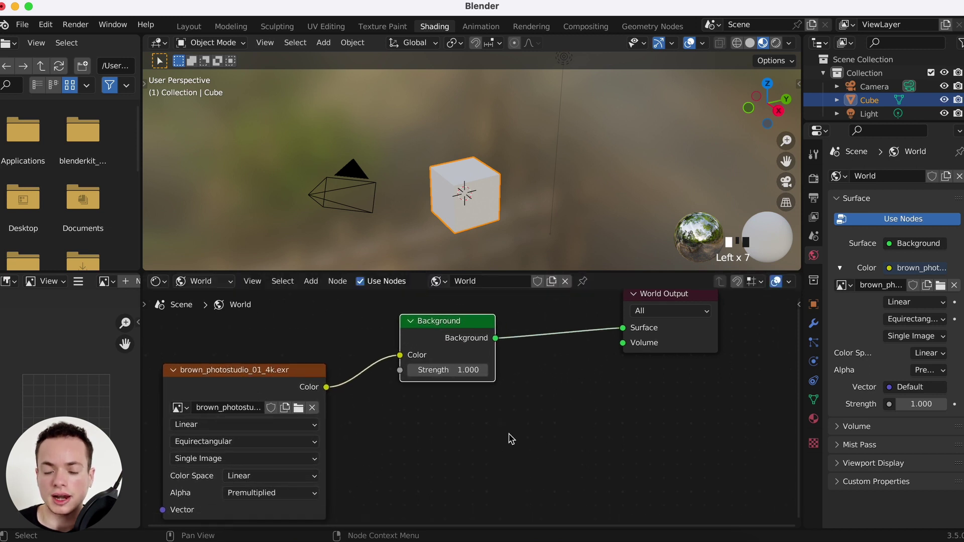
{"action": "left_click", "coordinate": [453, 327]}
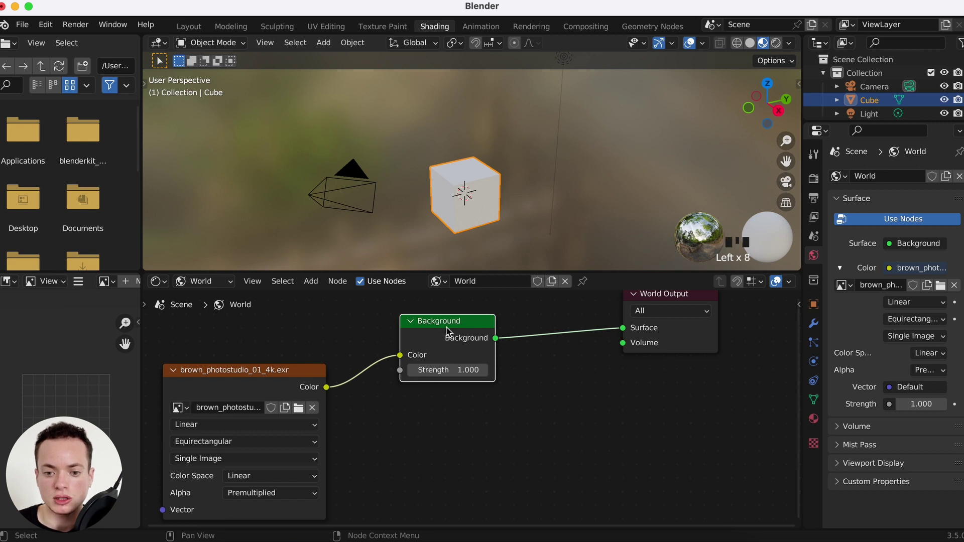
Duplicate the Background node below the original, make its colour black, and move World Output right
{"action": "key", "text": "shift+d"}
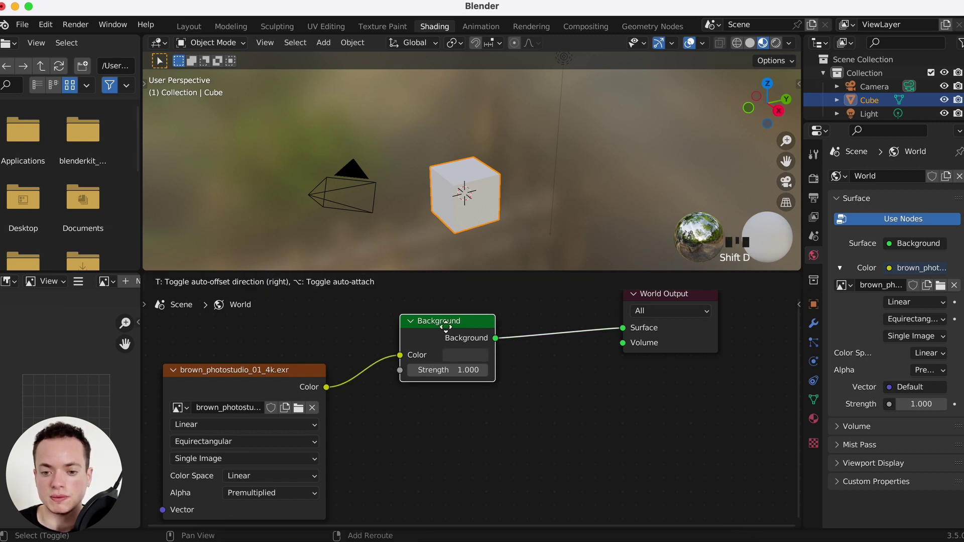
{"action": "left_click", "coordinate": [443, 431]}
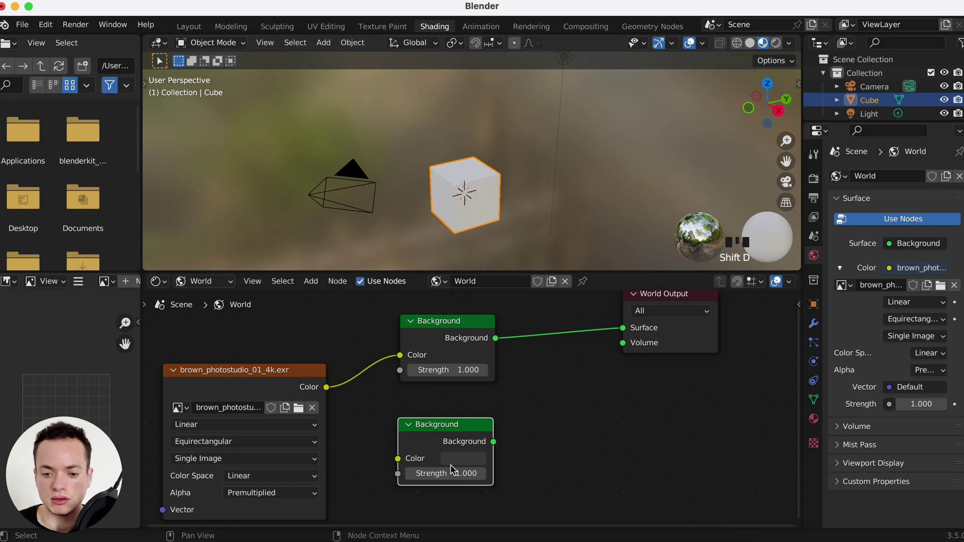
{"action": "left_click", "coordinate": [463, 459]}
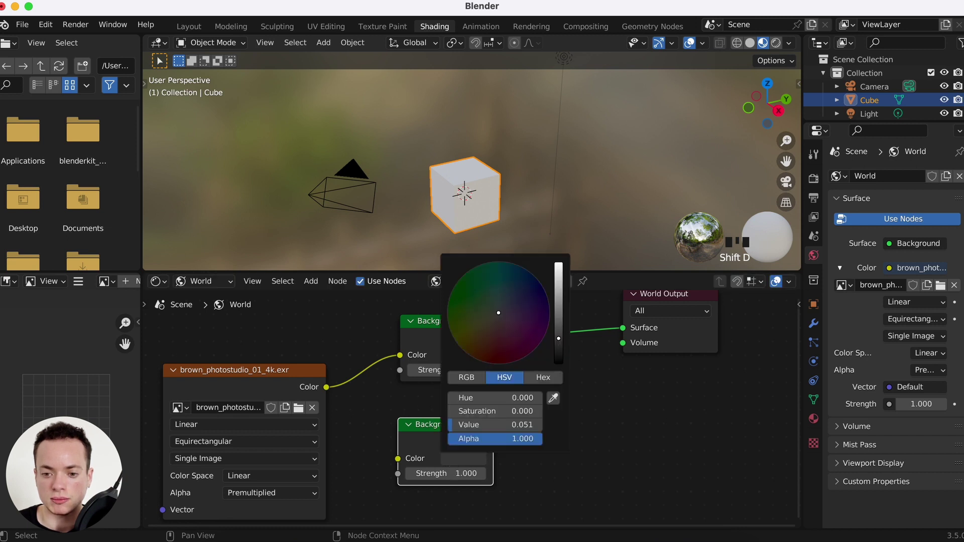
{"action": "left_click_drag", "start_coordinate": [558, 339], "coordinate": [559, 363]}
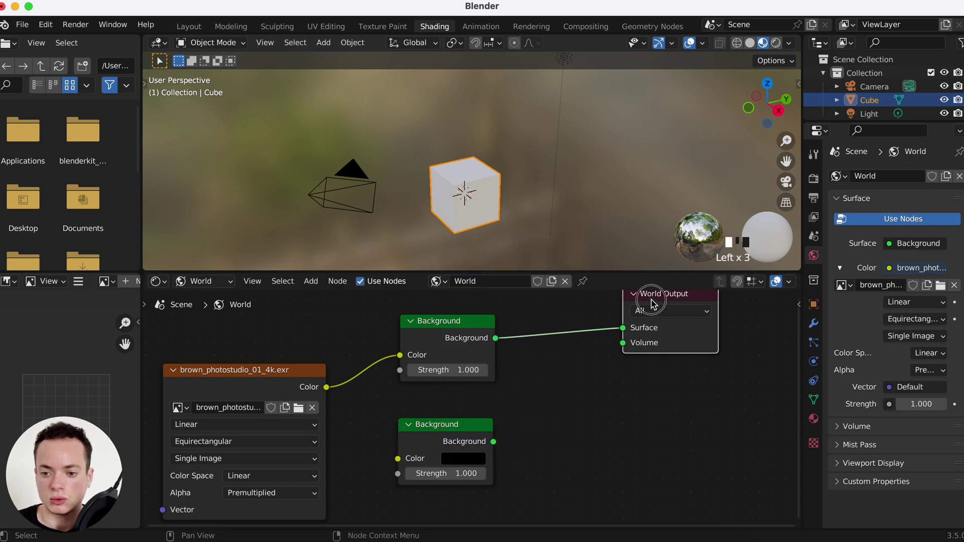
{"action": "left_click_drag", "start_coordinate": [651, 304], "coordinate": [706, 309]}
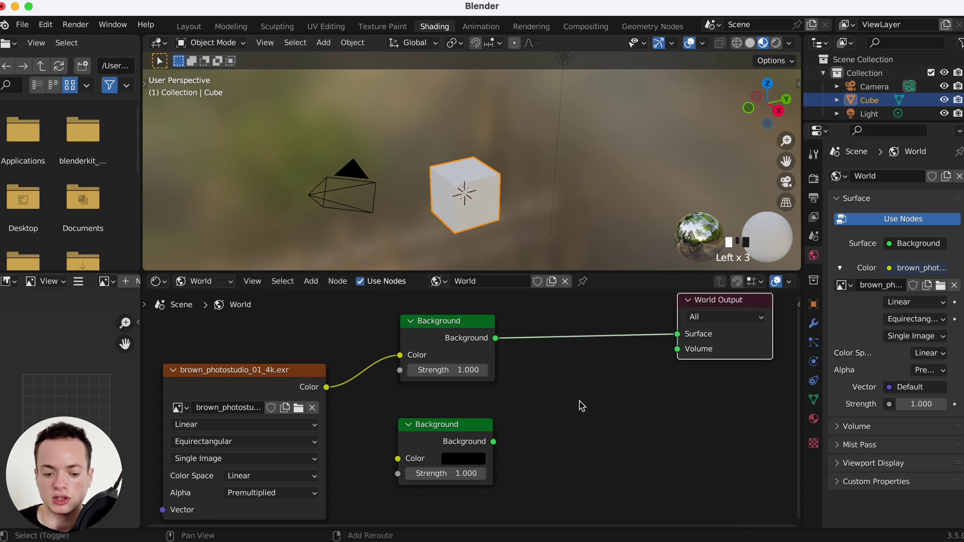
Insert a Mix Shader before World Output and feed the black Background into its second Shader input
{"action": "key", "text": "shift+a"}
{"action": "left_click", "coordinate": [556, 395]}
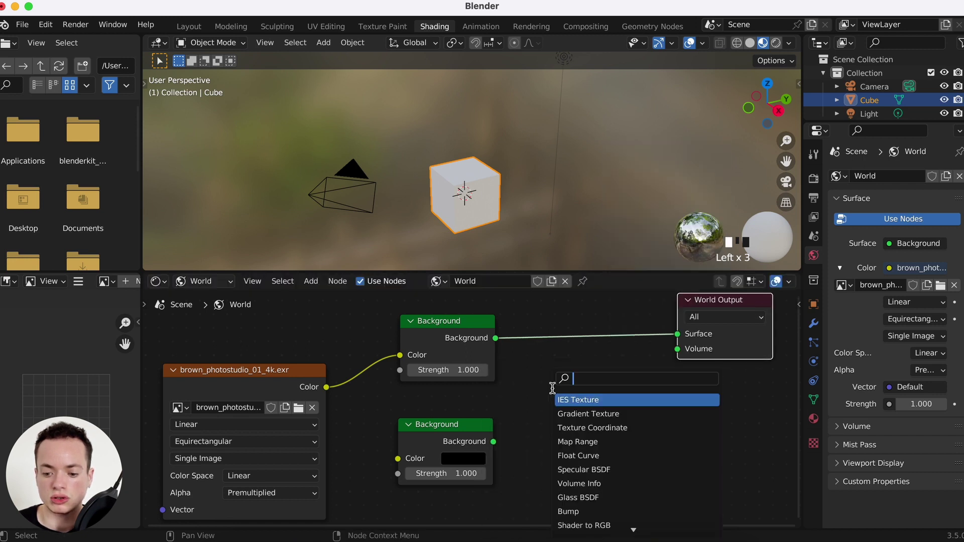
{"action": "type", "text": "mix"}
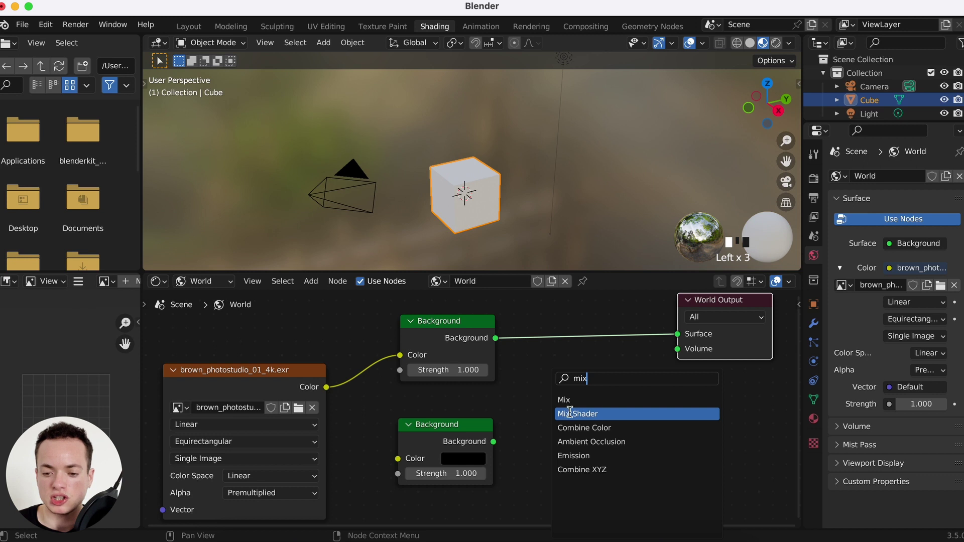
{"action": "left_click", "coordinate": [569, 413]}
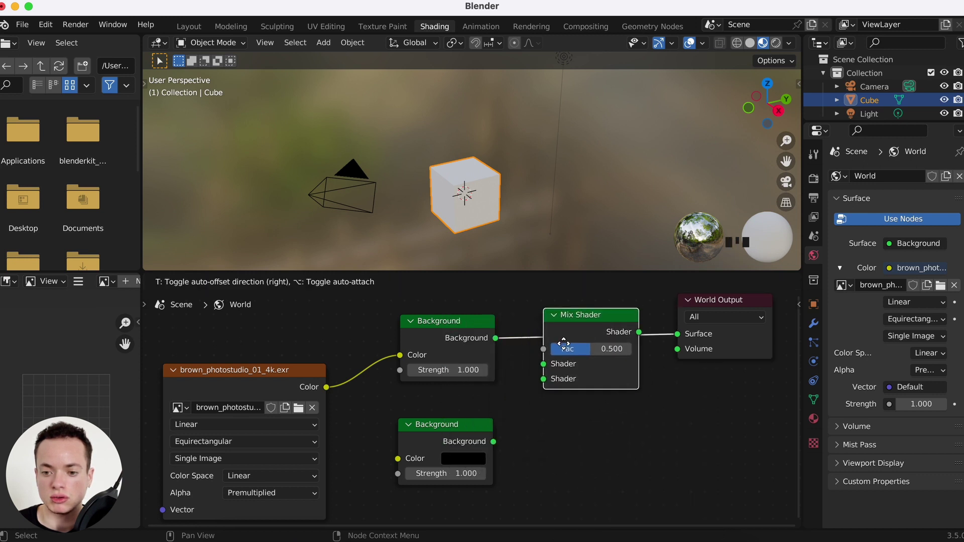
{"action": "left_click", "coordinate": [563, 344]}
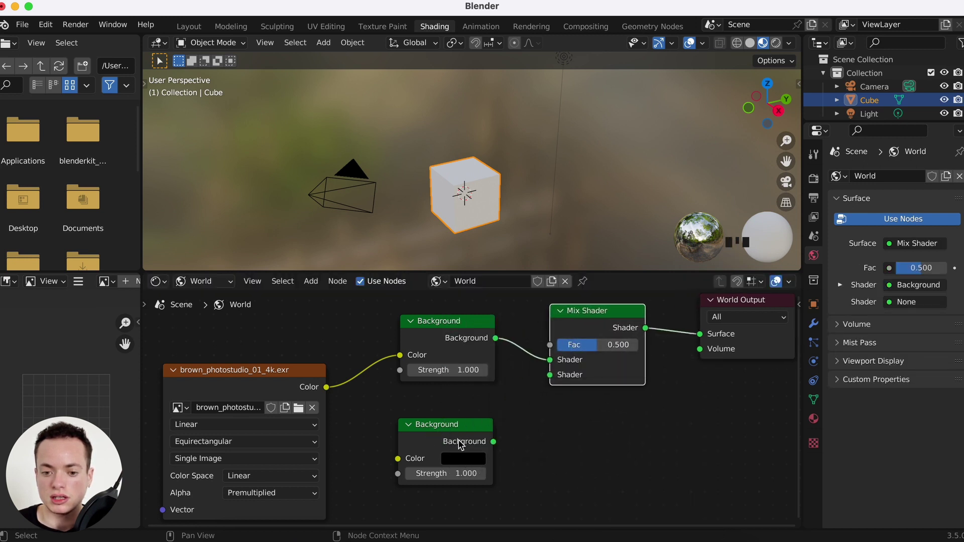
{"action": "left_click_drag", "start_coordinate": [494, 442], "coordinate": [549, 375]}
{"action": "scroll", "coordinate": [601, 405], "scroll_direction": "up", "scroll_amount": 1}
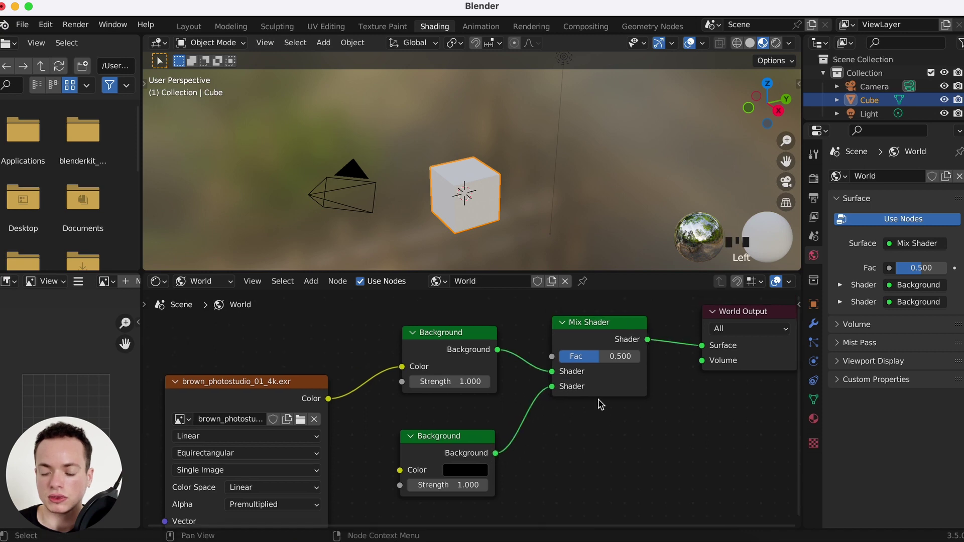
Preview the camera view in Rendered shading again
{"action": "left_click", "coordinate": [777, 45]}
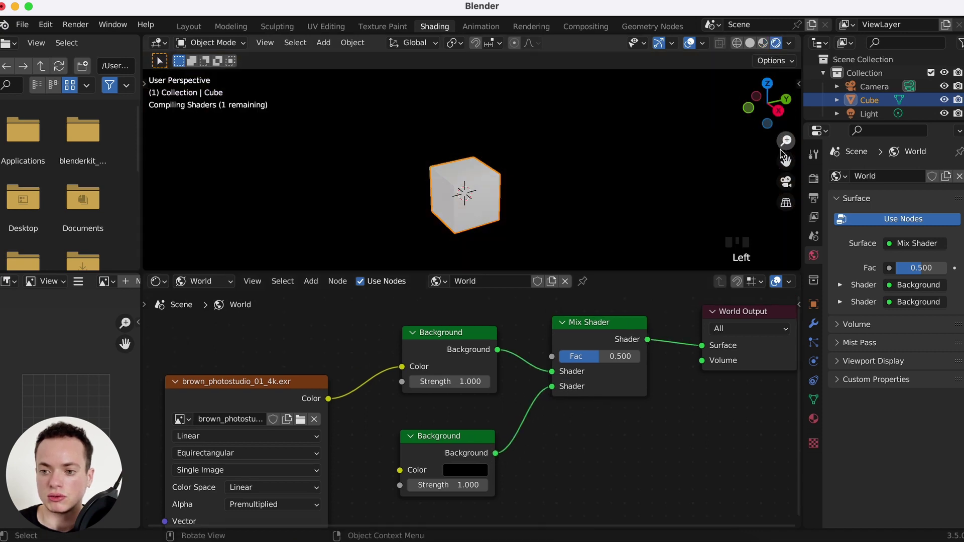
{"action": "left_click", "coordinate": [786, 181]}
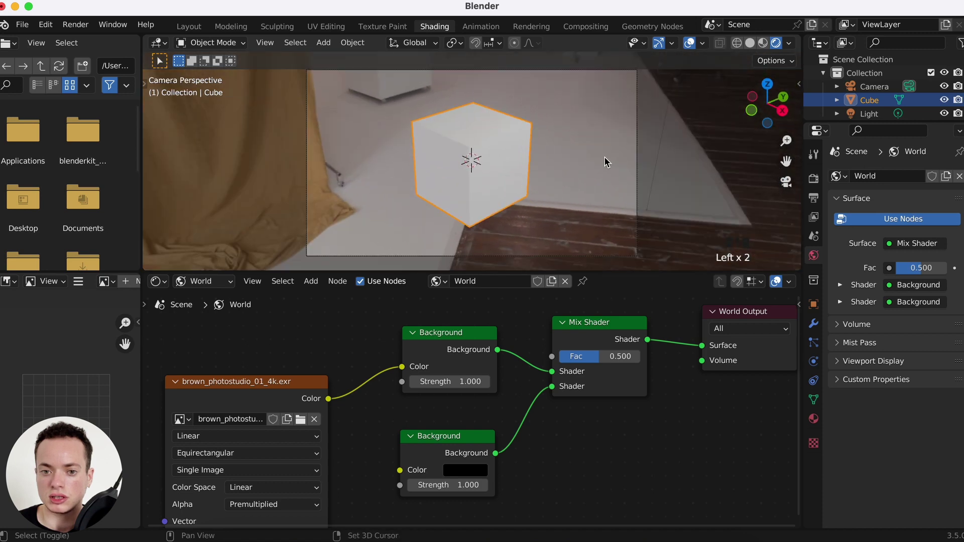
{"action": "scroll", "coordinate": [604, 156], "scroll_direction": "up", "scroll_amount": 2}
{"action": "scroll", "coordinate": [536, 384], "scroll_direction": "up", "scroll_amount": 5}
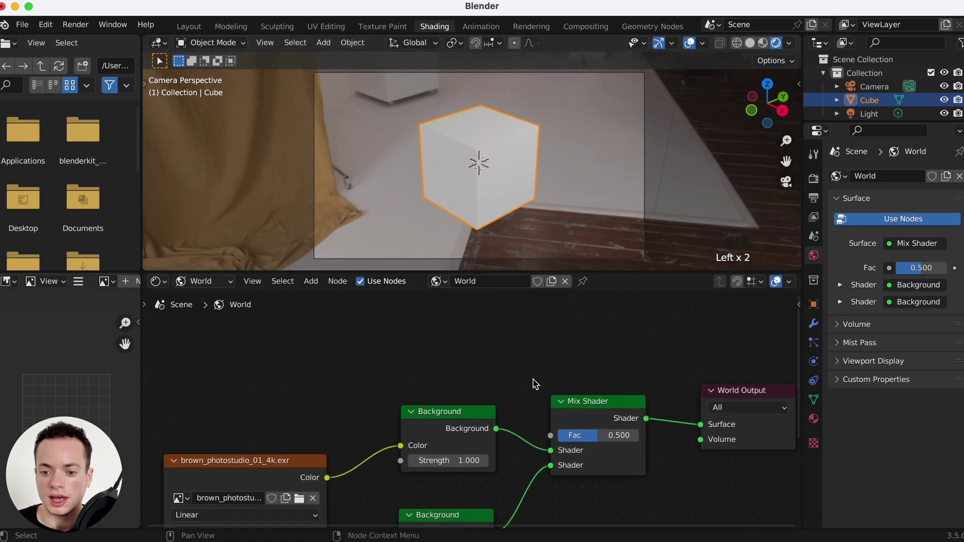
Add a Light Path node and connect its Is Camera Ray to the Mix Shader's Fac
{"action": "key", "text": "shift+a"}
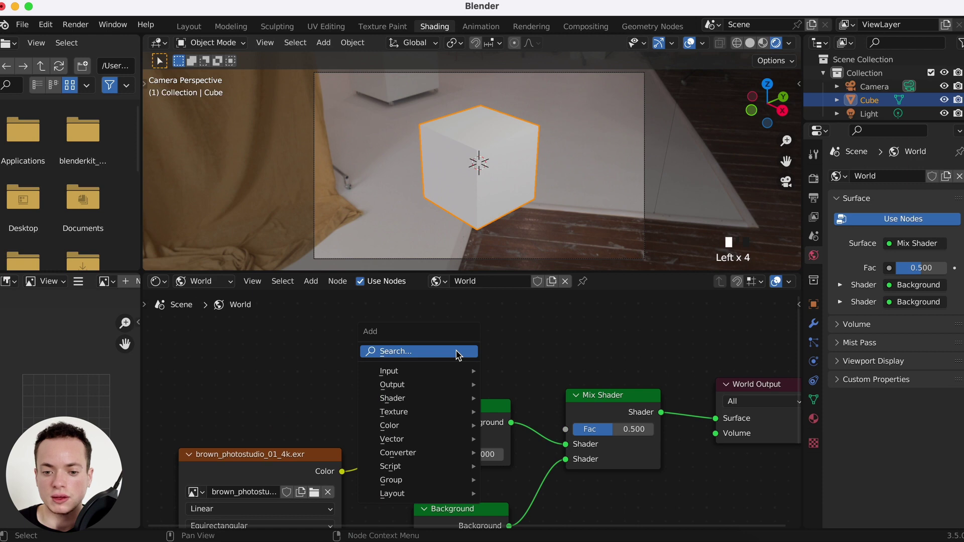
{"action": "left_click", "coordinate": [438, 352]}
{"action": "type", "text": "ligh"}
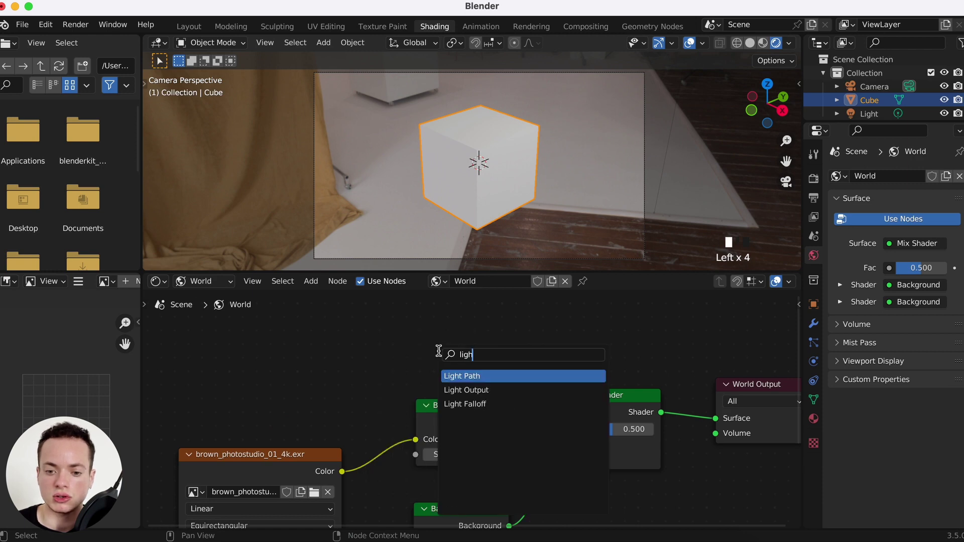
{"action": "left_click", "coordinate": [460, 374]}
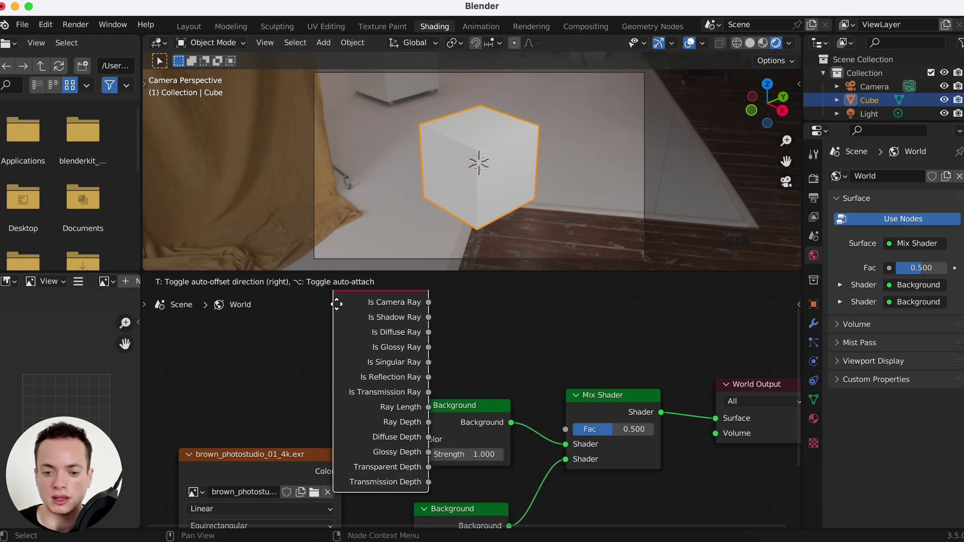
{"action": "left_click", "coordinate": [301, 394]}
{"action": "scroll", "coordinate": [497, 415], "scroll_direction": "down", "scroll_amount": 5}
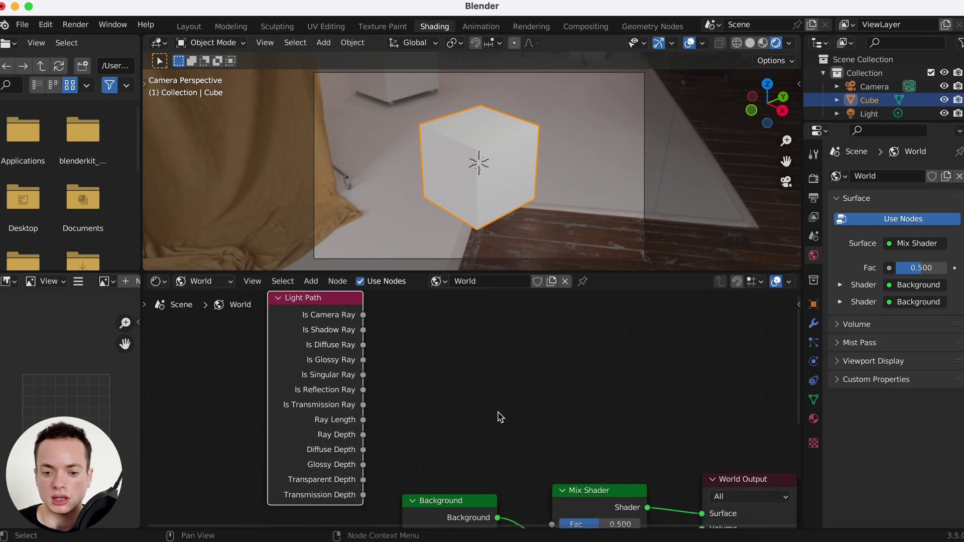
{"action": "scroll", "coordinate": [500, 417], "scroll_direction": "up", "scroll_amount": 2}
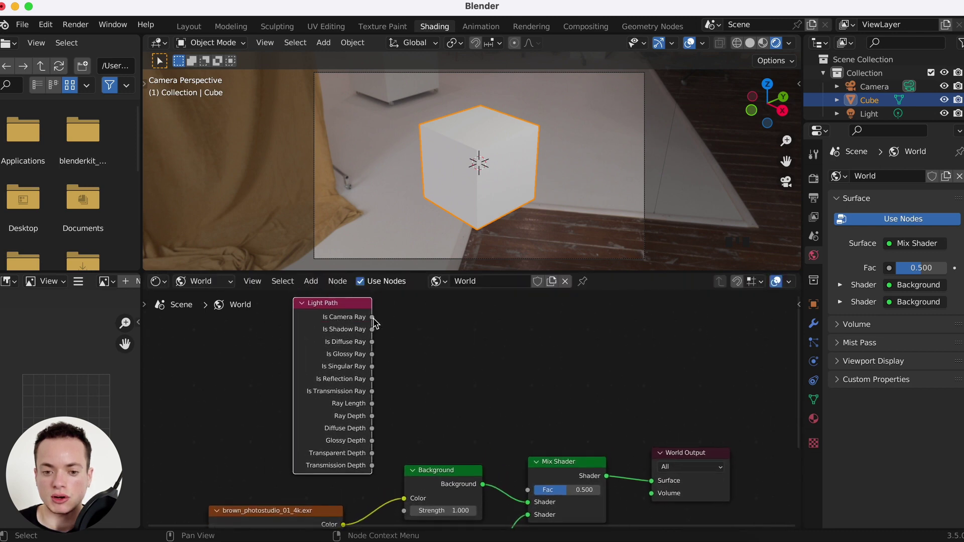
{"action": "left_click_drag", "start_coordinate": [372, 317], "coordinate": [531, 491]}
{"action": "scroll", "coordinate": [568, 373], "scroll_direction": "down", "scroll_amount": 3}
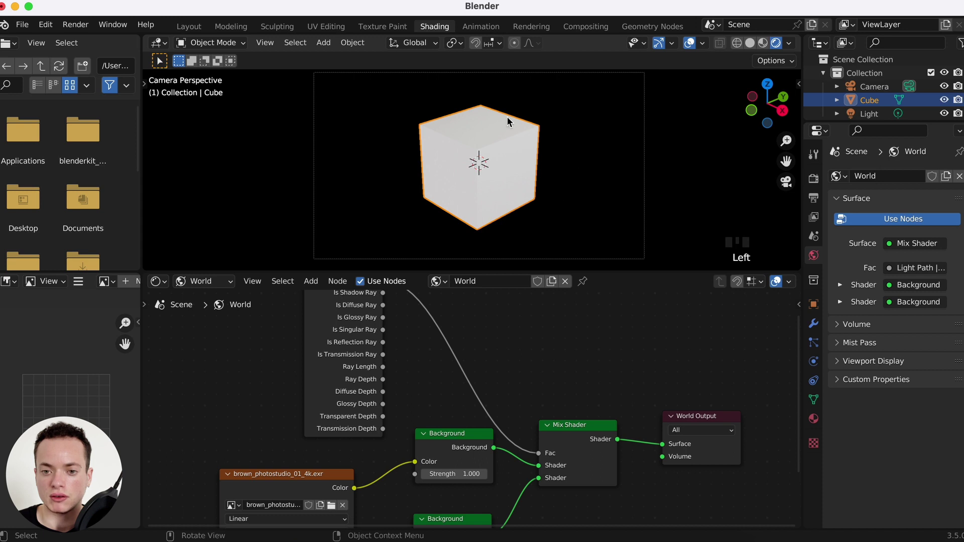
Change the second Background node's colour from black to a teal-blue
{"action": "scroll", "coordinate": [560, 389], "scroll_direction": "down", "scroll_amount": 5}
{"action": "left_click", "coordinate": [469, 485]}
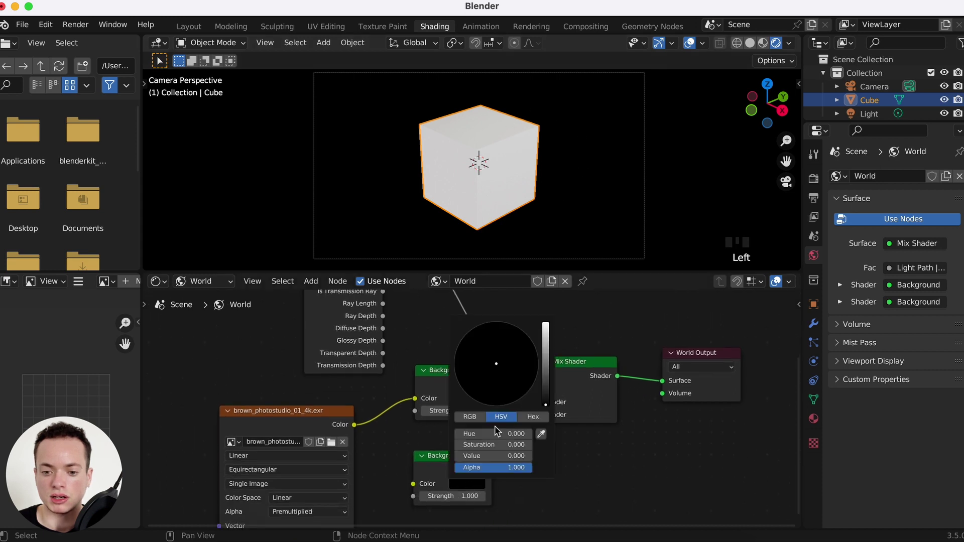
{"action": "left_click_drag", "start_coordinate": [545, 405], "coordinate": [508, 326]}
Nudge the HDRI image texture node slightly and reselect the lower Background node
{"action": "scroll", "coordinate": [536, 449], "scroll_direction": "left", "scroll_amount": 1}
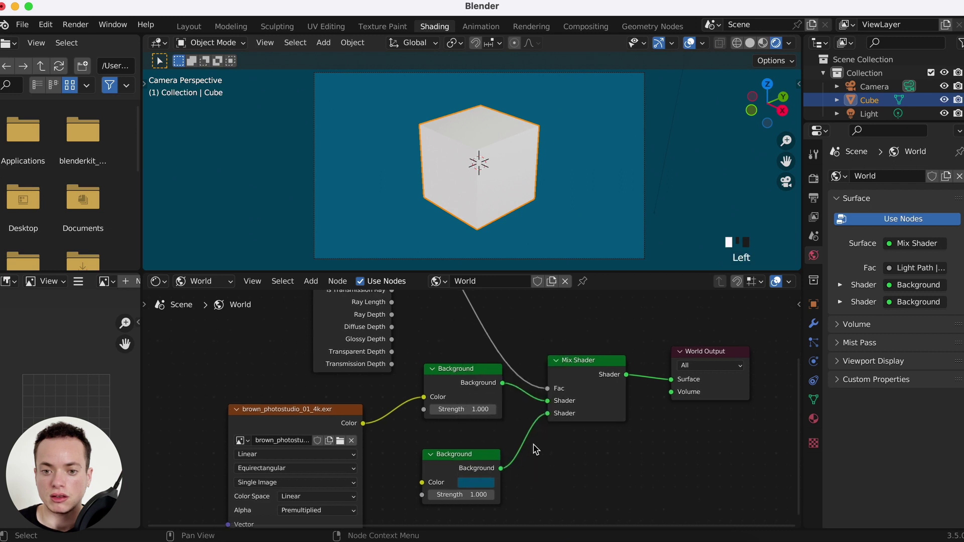
{"action": "scroll", "coordinate": [457, 425], "scroll_direction": "left", "scroll_amount": 2}
{"action": "scroll", "coordinate": [458, 424], "scroll_direction": "down", "scroll_amount": 1}
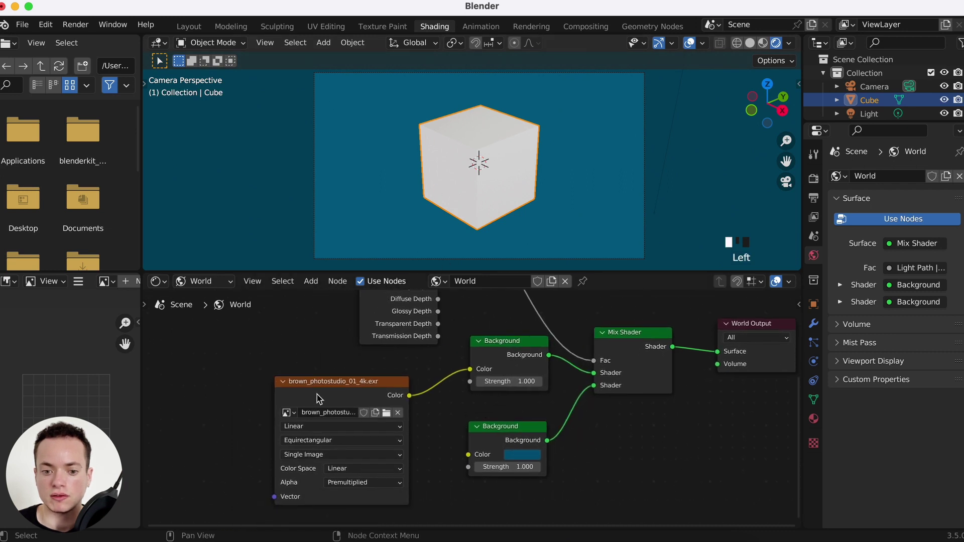
{"action": "mouse_move", "coordinate": [315, 385]}
{"action": "left_mouse_down"}
{"action": "mouse_move", "coordinate": [297, 370]}
{"action": "mouse_move", "coordinate": [304, 380]}
{"action": "left_mouse_up"}
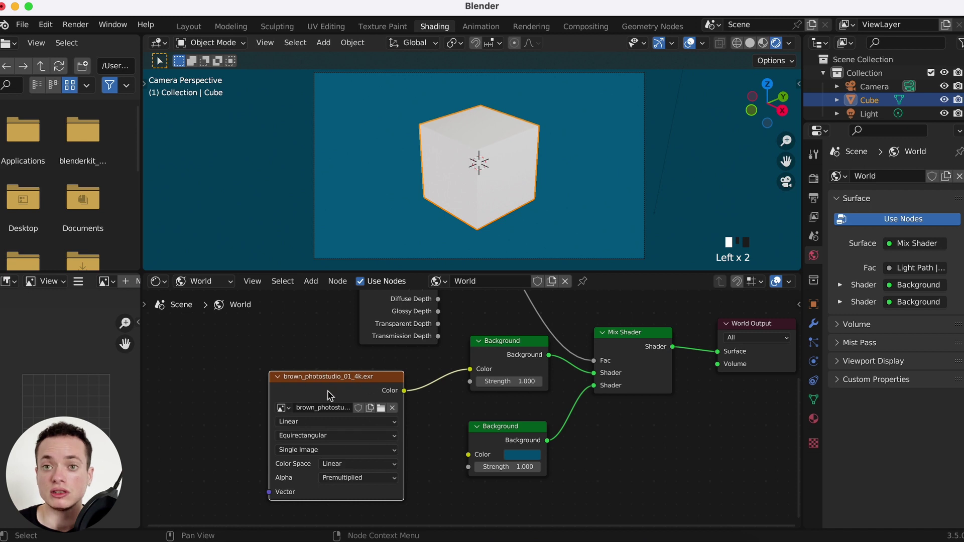
{"action": "scroll", "coordinate": [408, 374], "scroll_direction": "right", "scroll_amount": 2}
{"action": "scroll", "coordinate": [408, 374], "scroll_direction": "up", "scroll_amount": 1}
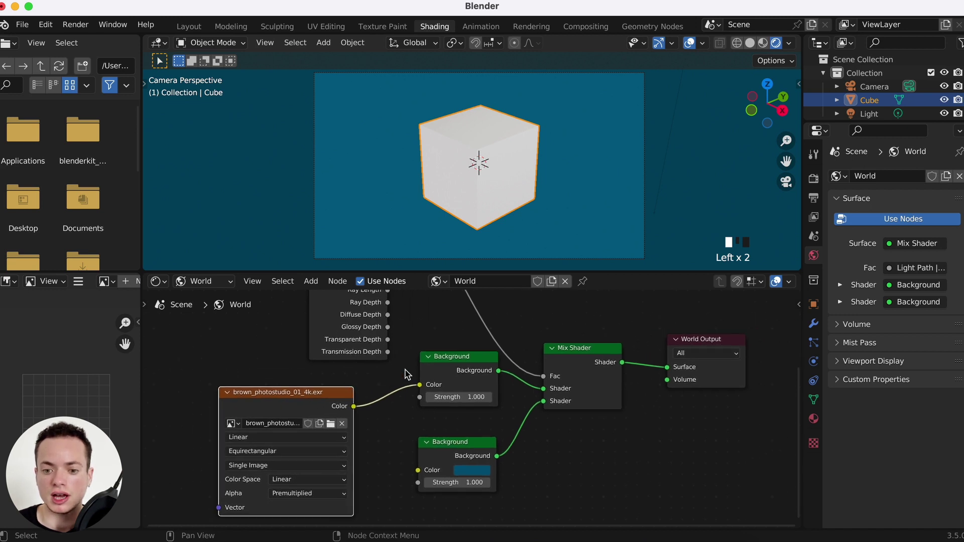
{"action": "left_click", "coordinate": [449, 448]}
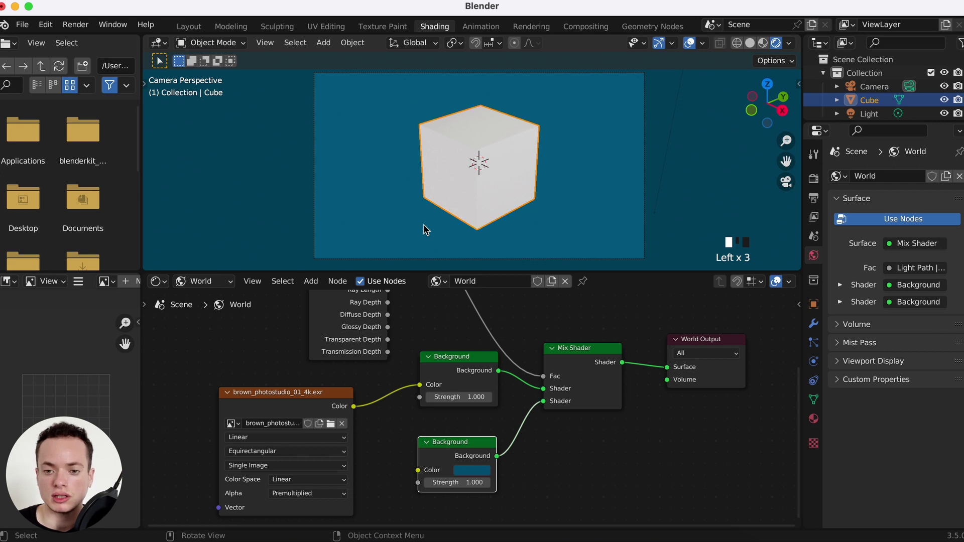
Delete the blue Background, Light Path and Mix Shader nodes, wiring the HDRI Background straight to World Output Surface
{"action": "left_click", "coordinate": [467, 441]}
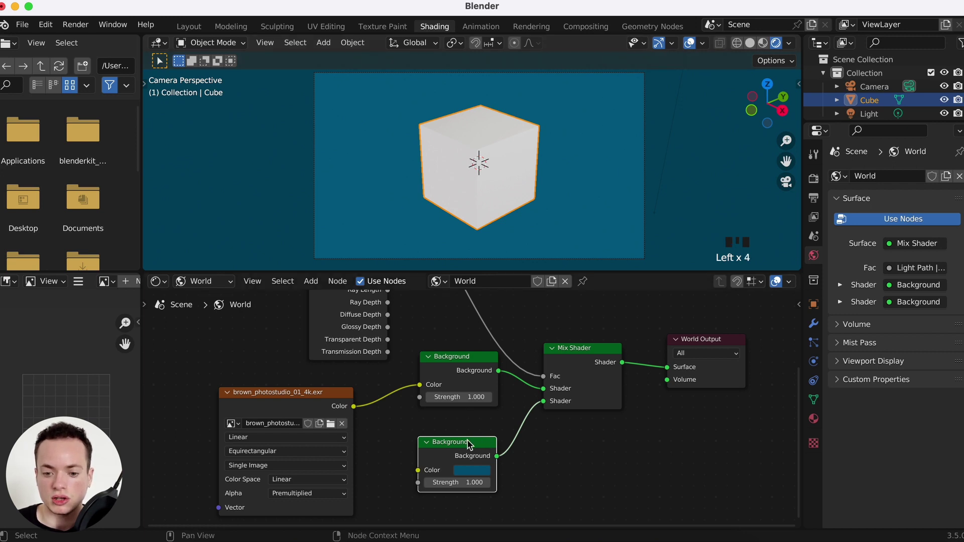
{"action": "key", "text": "x"}
{"action": "scroll", "coordinate": [467, 446], "scroll_direction": "up", "scroll_amount": 3}
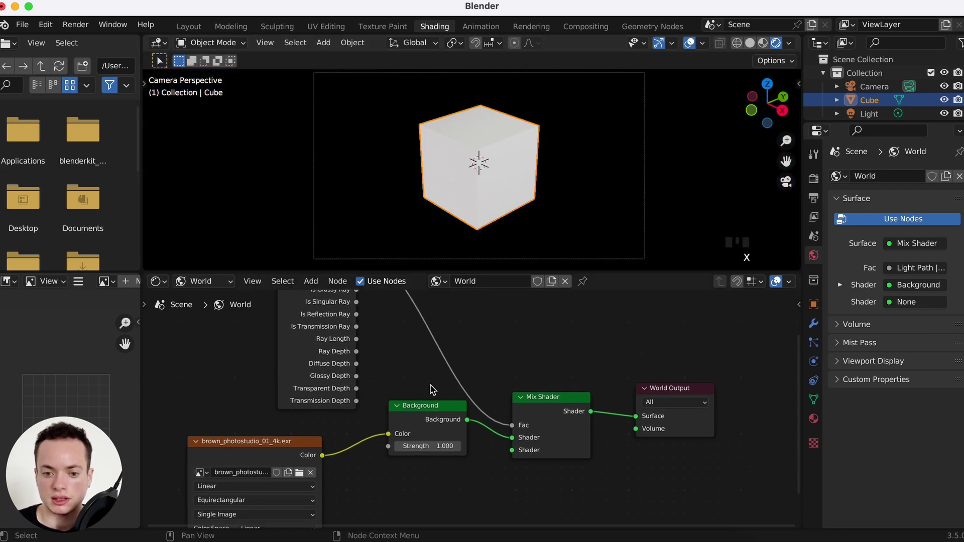
{"action": "scroll", "coordinate": [381, 322], "scroll_direction": "up", "scroll_amount": 5}
{"action": "left_click", "coordinate": [310, 323]}
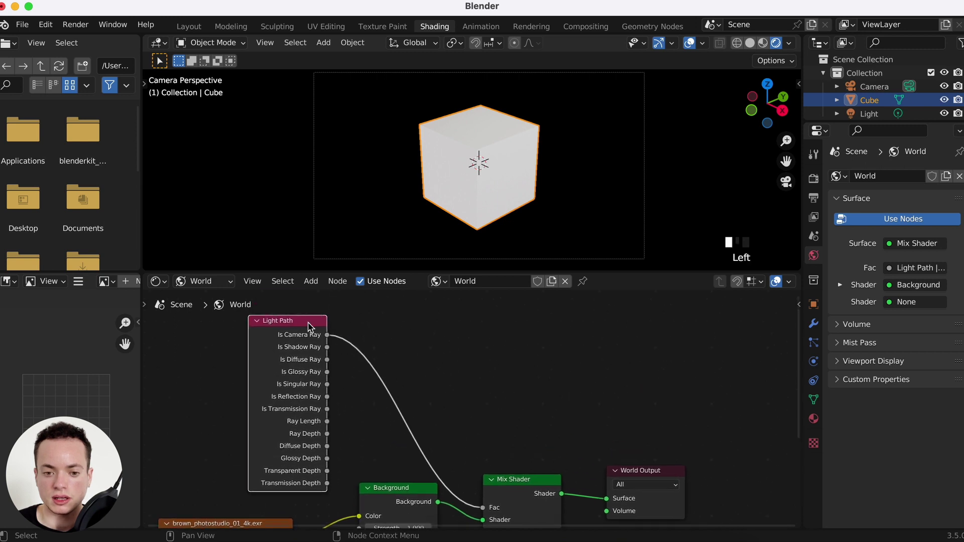
{"action": "key", "text": "x"}
{"action": "scroll", "coordinate": [381, 397], "scroll_direction": "down", "scroll_amount": 3}
{"action": "left_click", "coordinate": [461, 408]}
{"action": "key", "text": "x"}
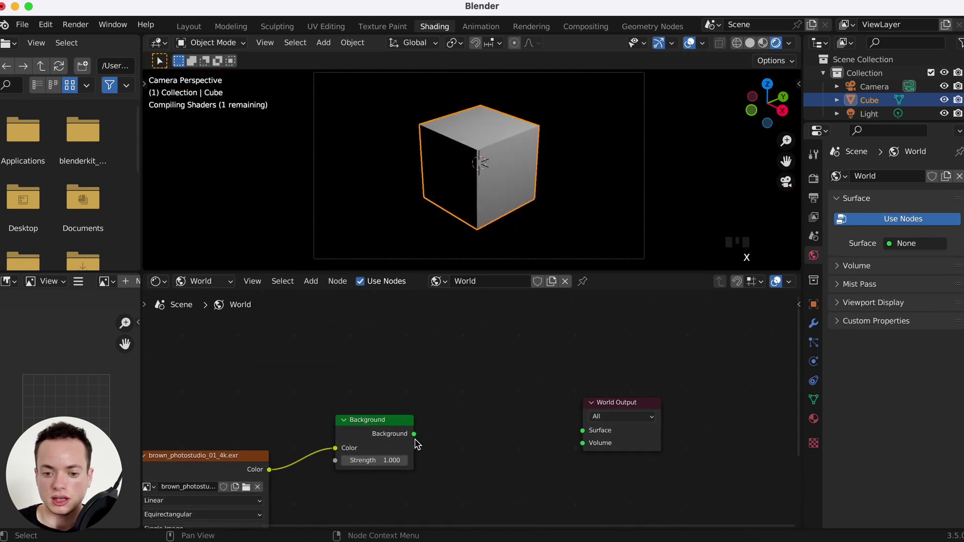
{"action": "left_click_drag", "start_coordinate": [414, 434], "coordinate": [582, 431]}
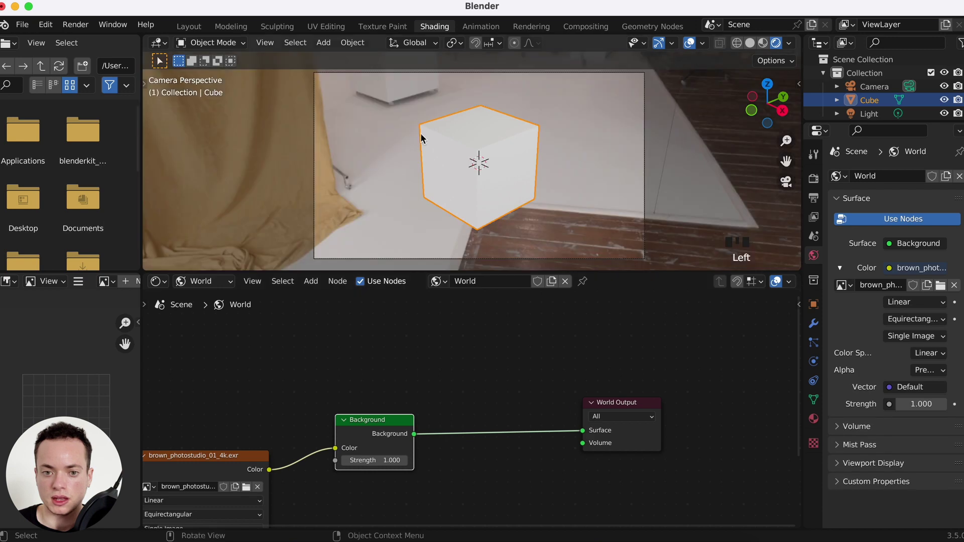
{"action": "left_click", "coordinate": [196, 28]}
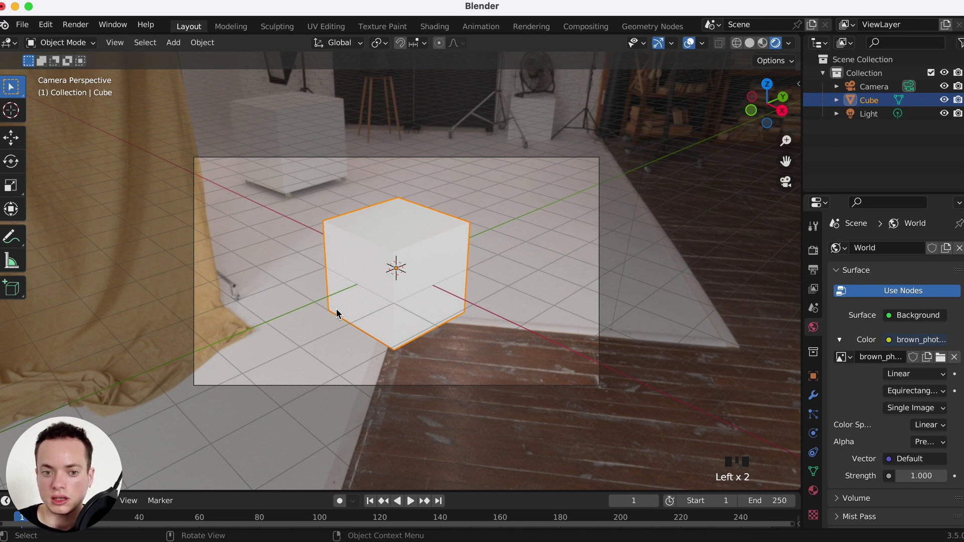
Tick Transparent in the Render Properties Film panel so the background renders as a checkerboard
{"action": "left_click", "coordinate": [813, 251]}
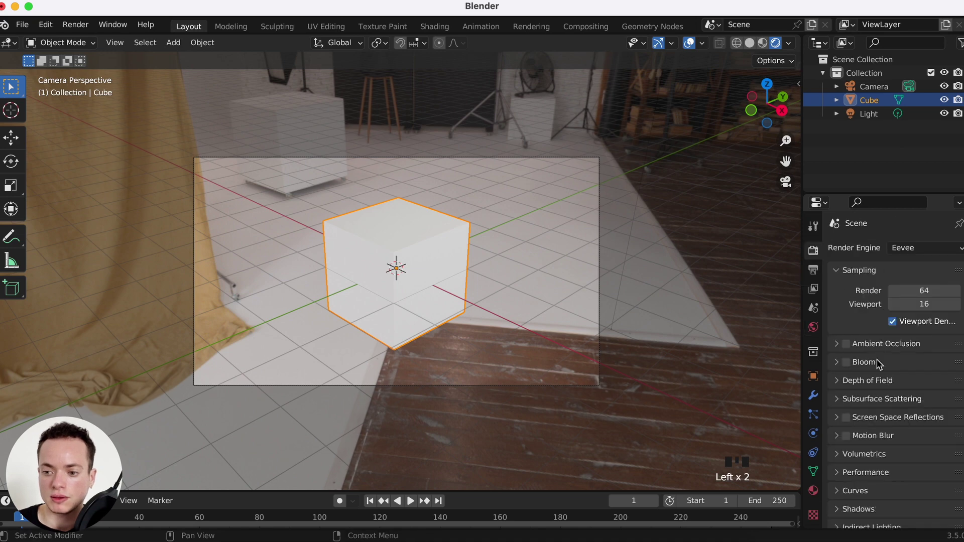
{"action": "scroll", "coordinate": [877, 364], "scroll_direction": "down", "scroll_amount": 5}
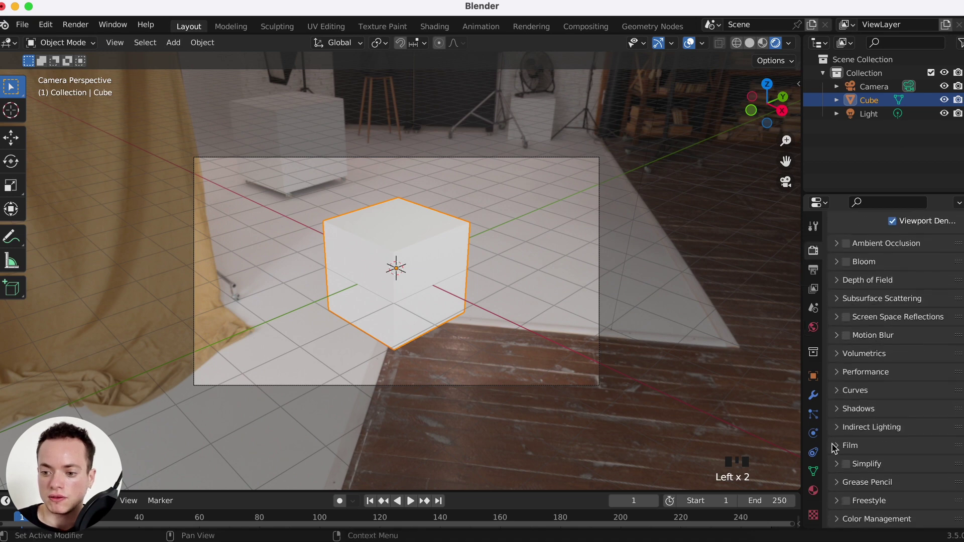
{"action": "left_click", "coordinate": [835, 446]}
{"action": "scroll", "coordinate": [853, 437], "scroll_direction": "down", "scroll_amount": 3}
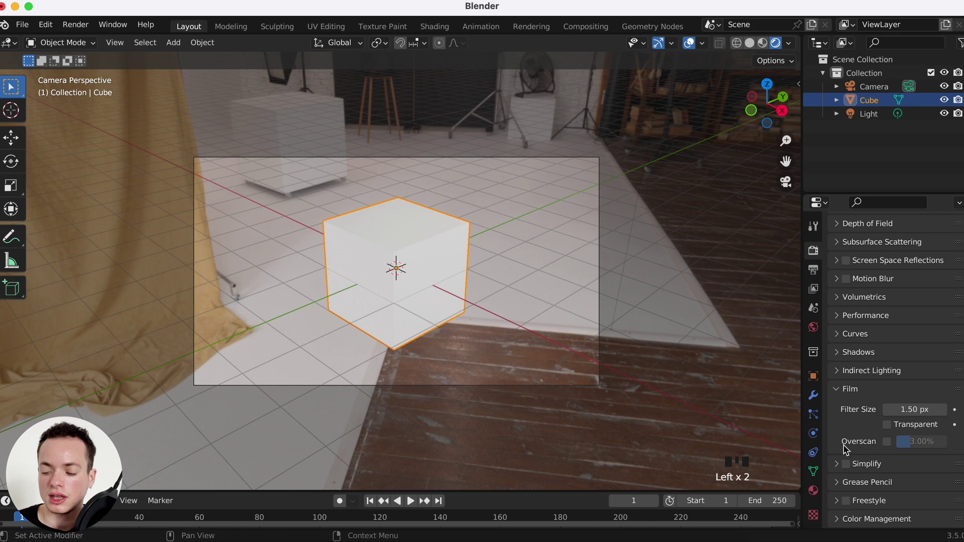
{"action": "left_click", "coordinate": [887, 425]}
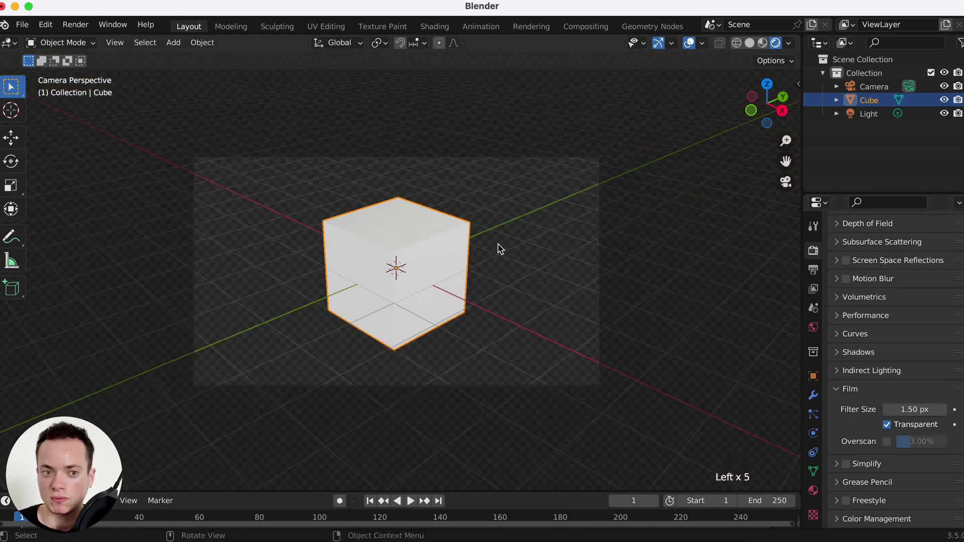
{"action": "left_click", "coordinate": [813, 270]}
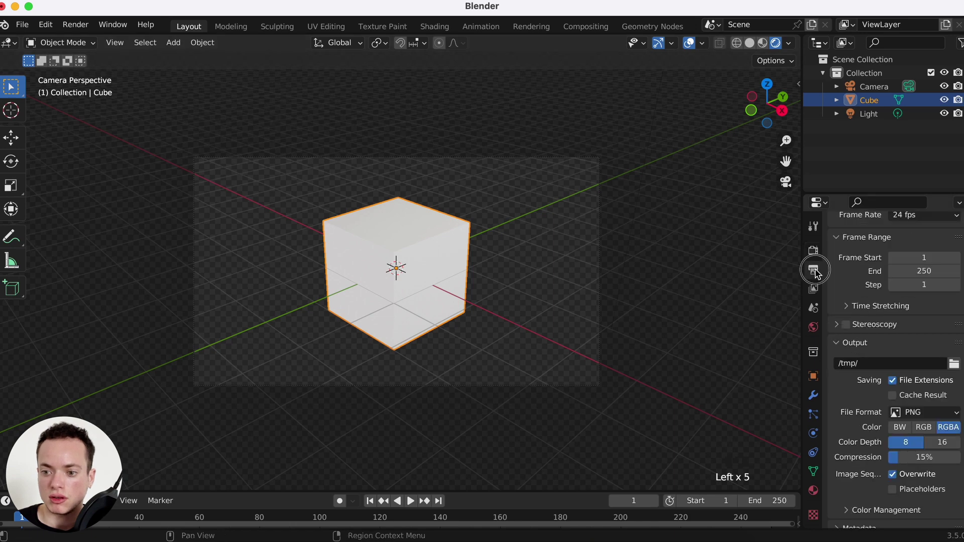
{"action": "left_click", "coordinate": [814, 251]}
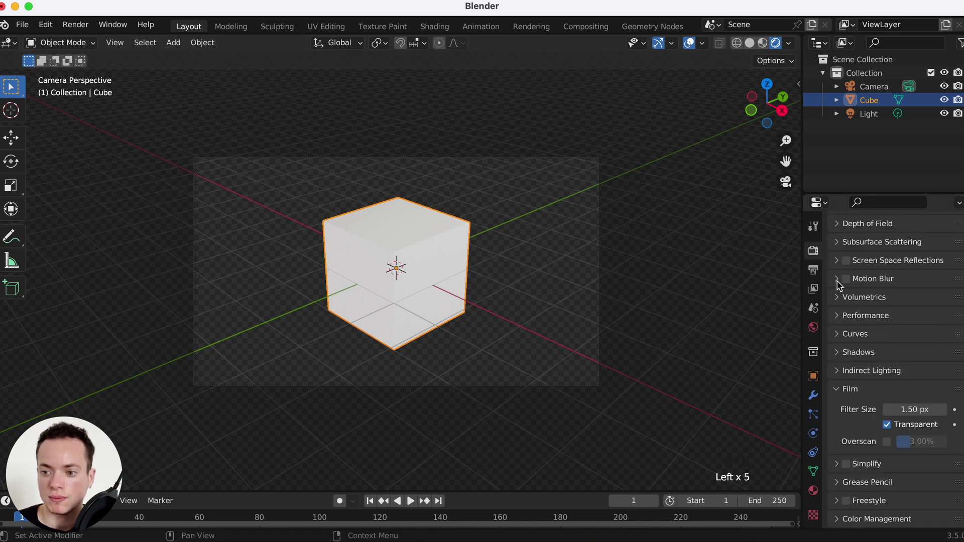
{"action": "scroll", "coordinate": [841, 292], "scroll_direction": "up", "scroll_amount": 10}
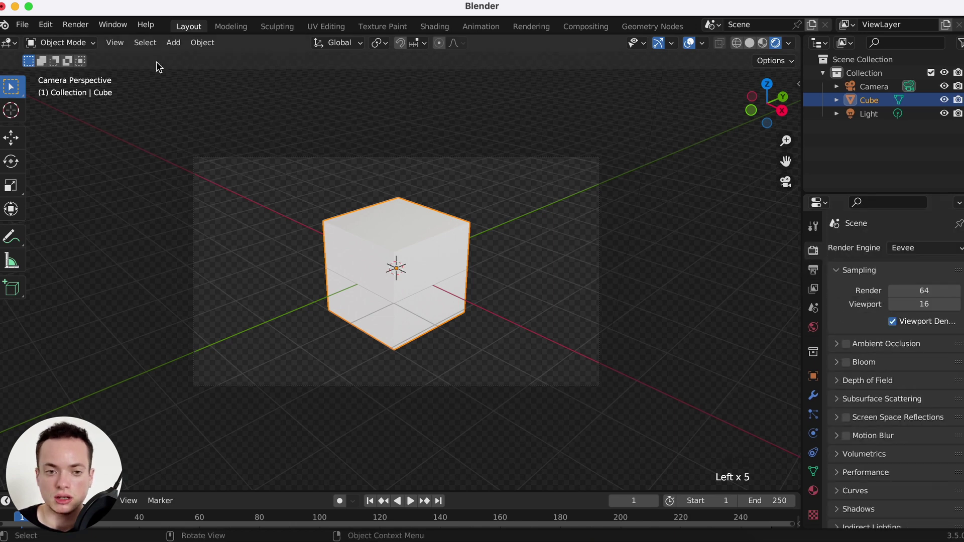
{"action": "left_click", "coordinate": [75, 24]}
{"action": "left_click", "coordinate": [85, 41]}
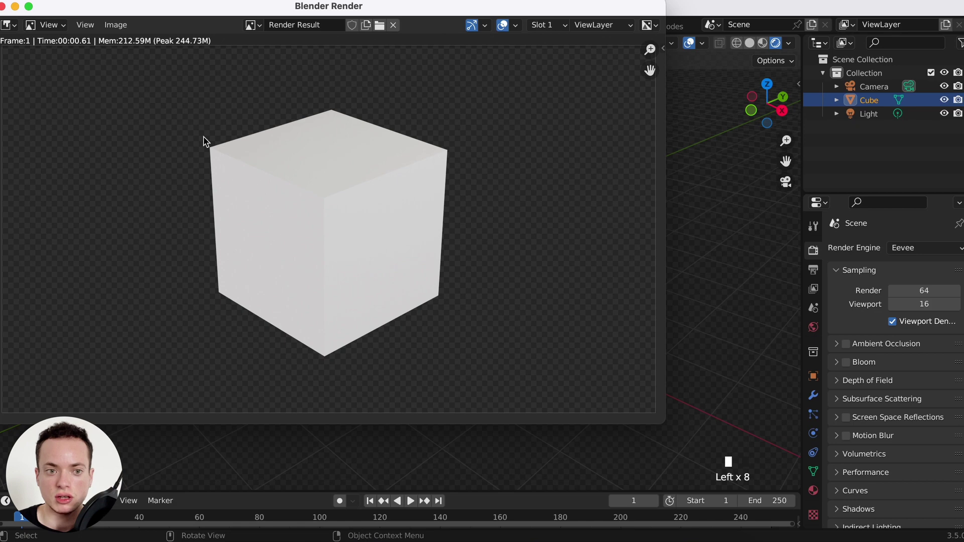
{"action": "left_click", "coordinate": [3, 7]}
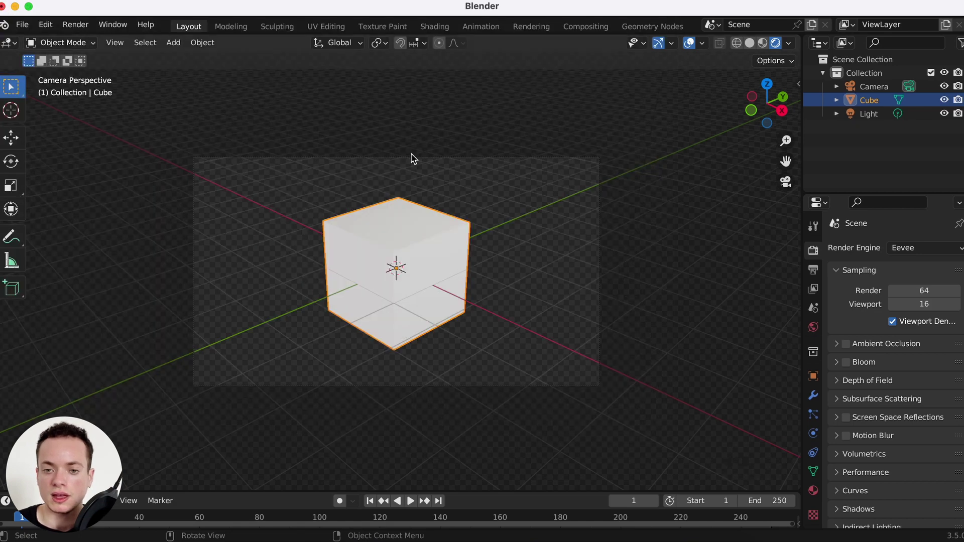
Enable Use Nodes in the Compositing workspace and move the Render Layers node up-left
{"action": "left_click", "coordinate": [595, 30]}
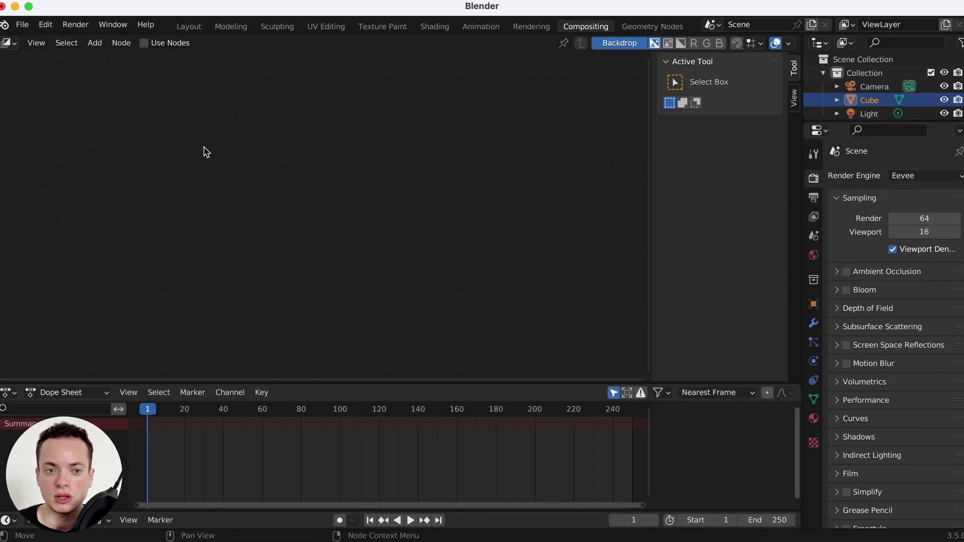
{"action": "left_click", "coordinate": [145, 45]}
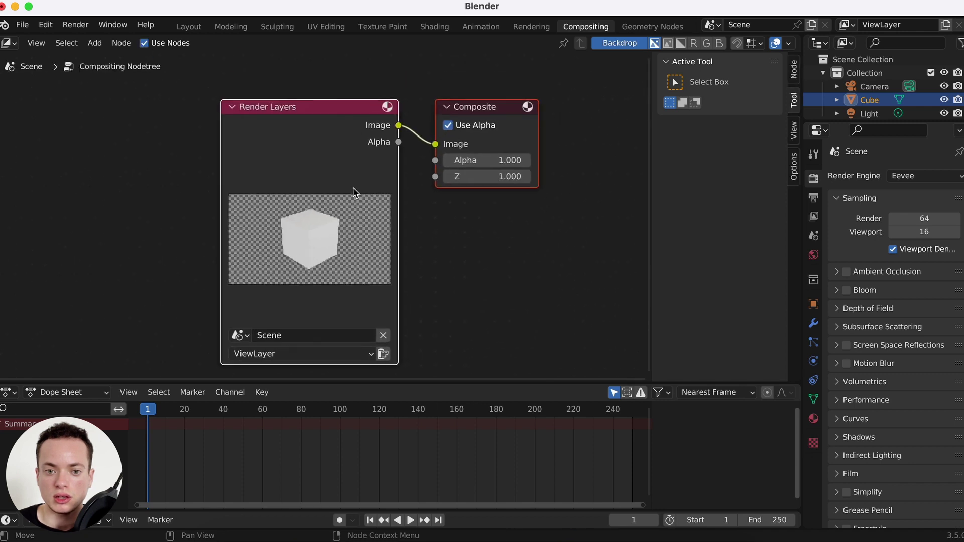
{"action": "left_click_drag", "start_coordinate": [352, 118], "coordinate": [230, 100]}
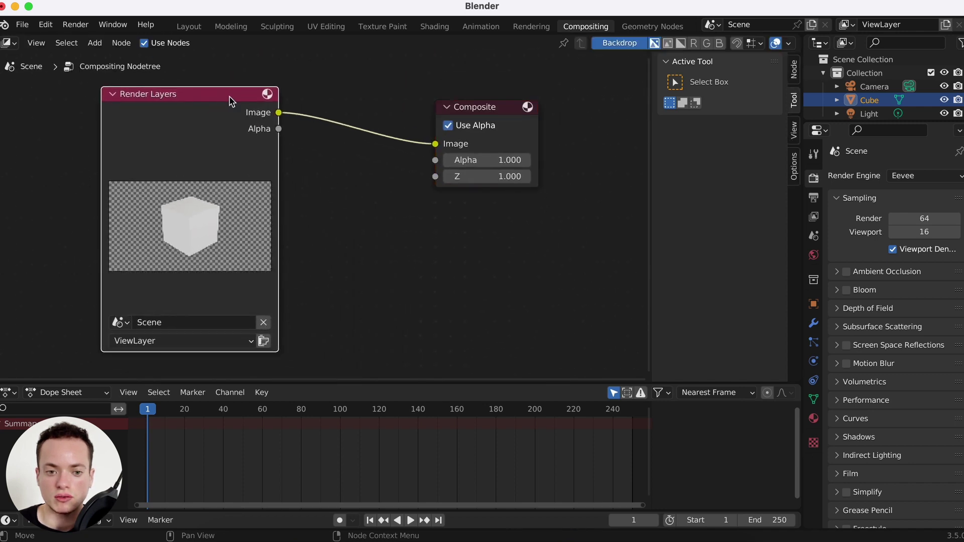
{"action": "scroll", "coordinate": [170, 200], "scroll_direction": "right", "scroll_amount": 5}
{"action": "scroll", "coordinate": [171, 200], "scroll_direction": "up", "scroll_amount": 3}
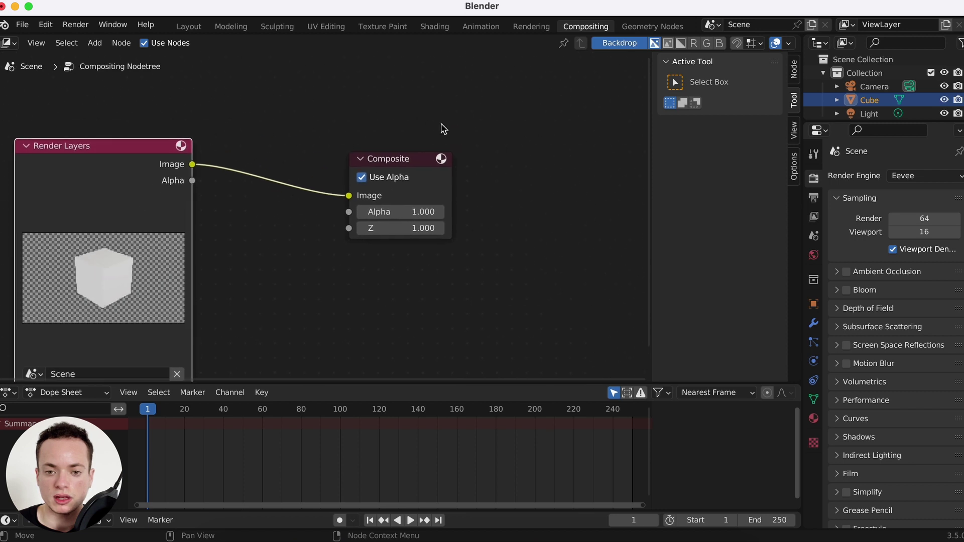
Move the Composite node right and widen the node area by shrinking the timeline and hiding the sidebar
{"action": "left_click", "coordinate": [395, 159]}
{"action": "left_click_drag", "start_coordinate": [395, 159], "coordinate": [541, 161]}
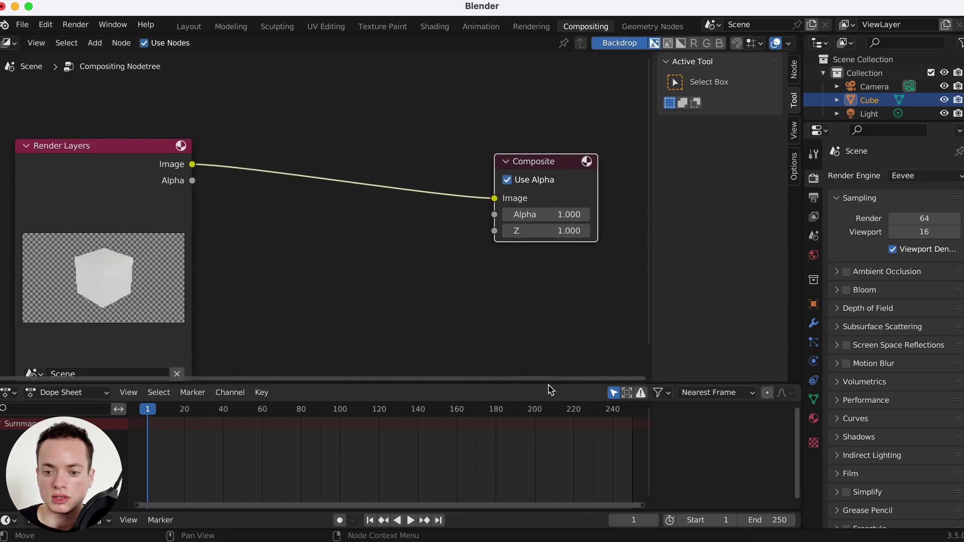
{"action": "left_click_drag", "start_coordinate": [549, 390], "coordinate": [548, 491]}
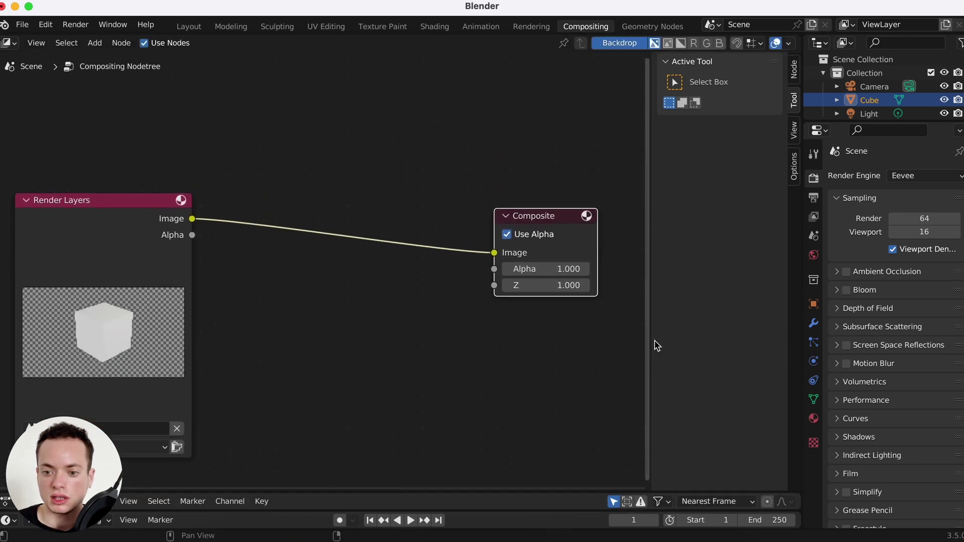
{"action": "key", "text": "n"}
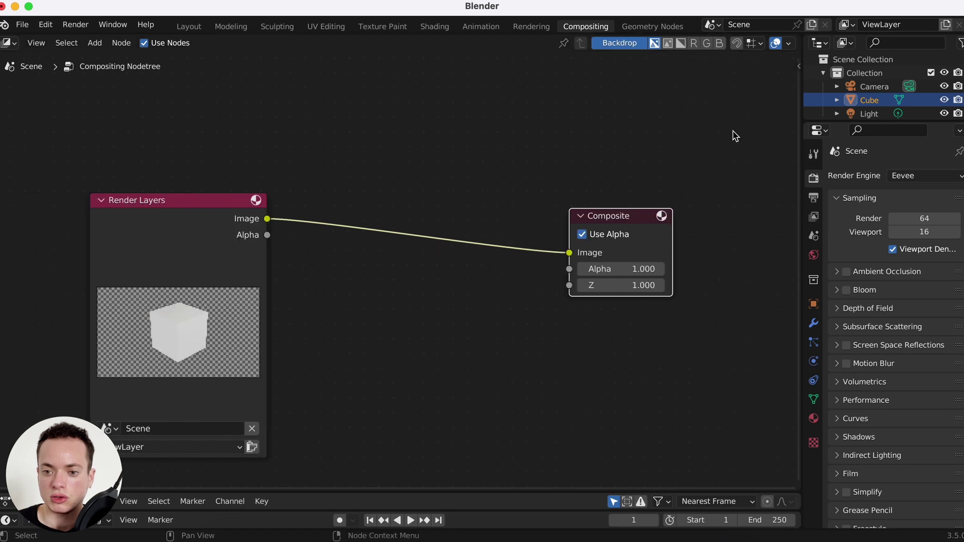
{"action": "scroll", "coordinate": [640, 242], "scroll_direction": "right", "scroll_amount": 5}
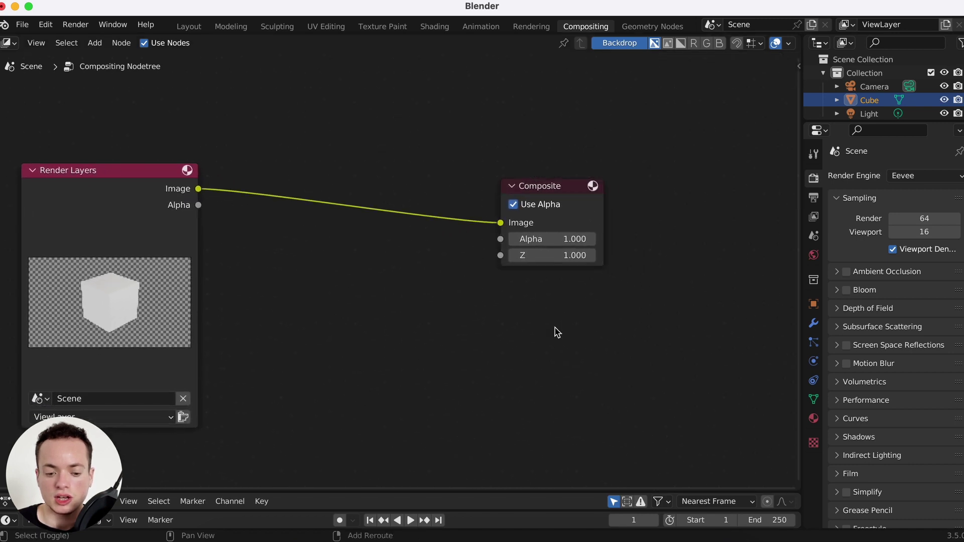
{"action": "key", "text": "shift+a"}
Add a Viewer node below Composite and link the Render Layers Image into it
{"action": "left_click", "coordinate": [534, 329]}
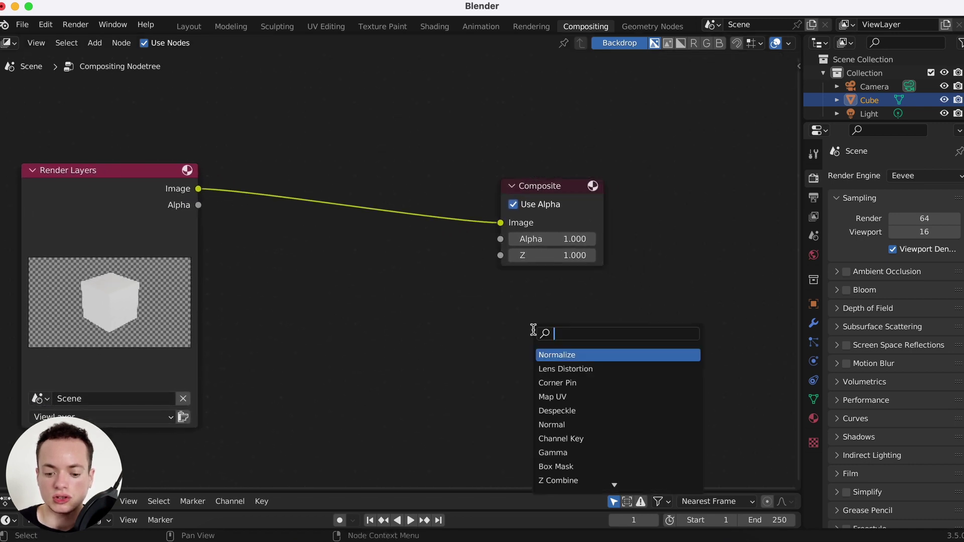
{"action": "type", "text": "vie"}
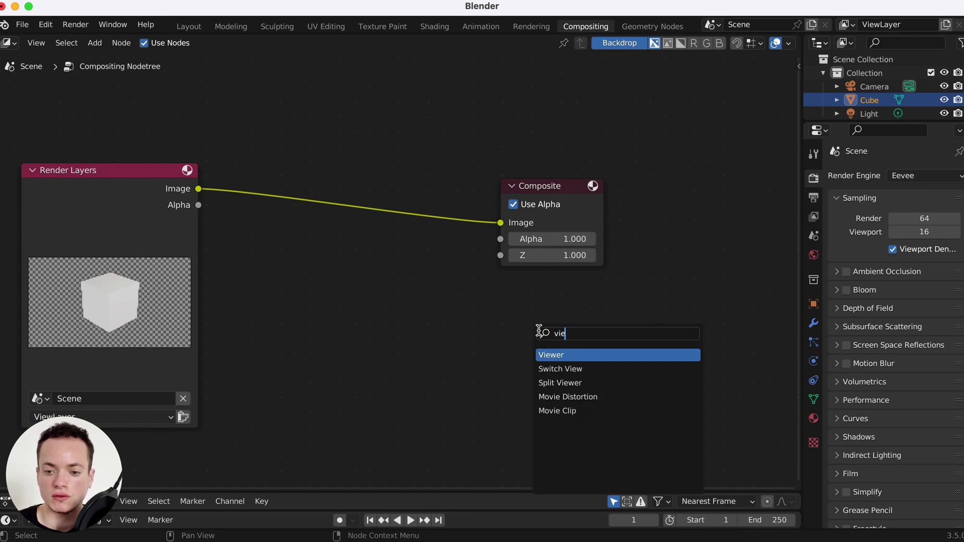
{"action": "left_click", "coordinate": [557, 353]}
{"action": "left_click", "coordinate": [516, 338]}
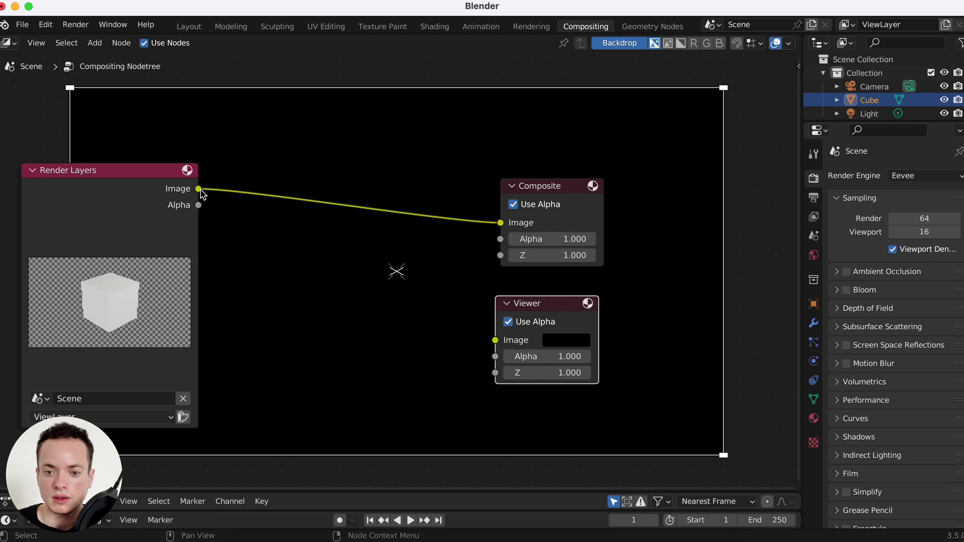
{"action": "left_click_drag", "start_coordinate": [199, 189], "coordinate": [495, 340]}
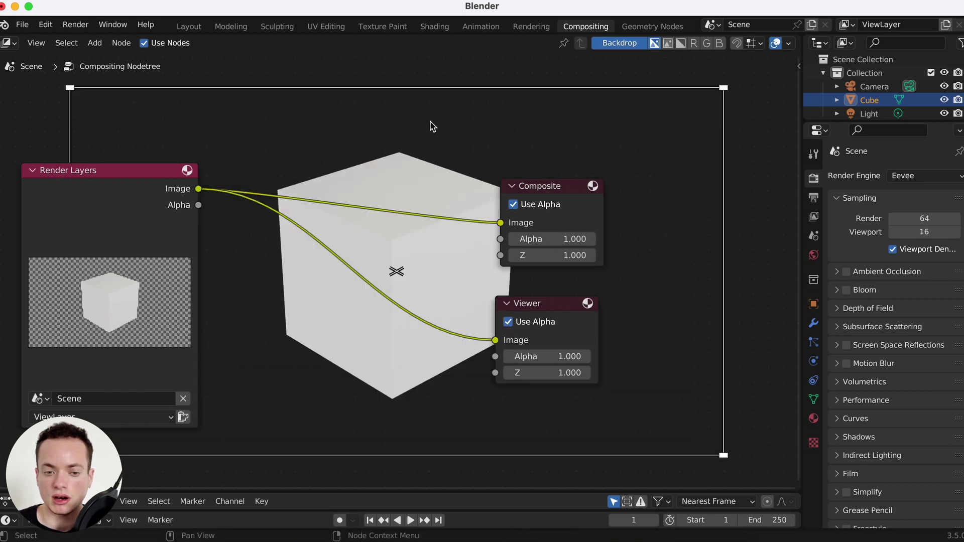
{"action": "scroll", "coordinate": [481, 286], "scroll_direction": "right", "scroll_amount": 5}
{"action": "scroll", "coordinate": [481, 286], "scroll_direction": "left", "scroll_amount": 2}
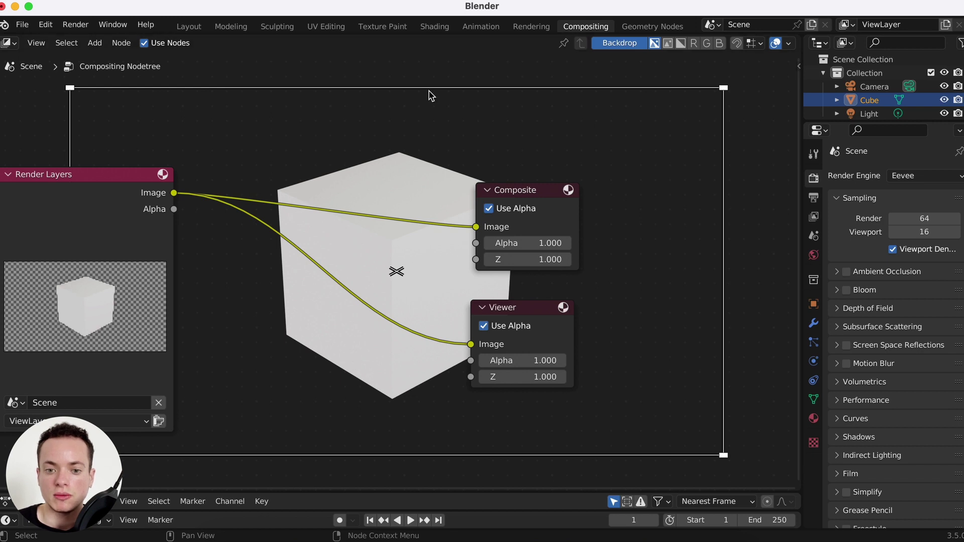
{"action": "key", "text": "shift+a"}
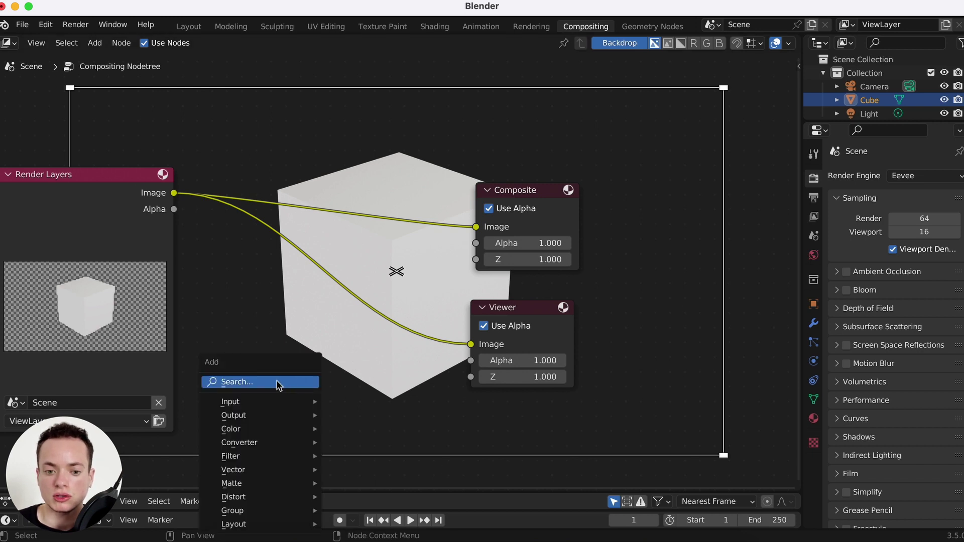
Insert an Alpha Over node on the Viewer link, rearrange nodes, and plug the render into its second Image
{"action": "type", "text": "alp"}
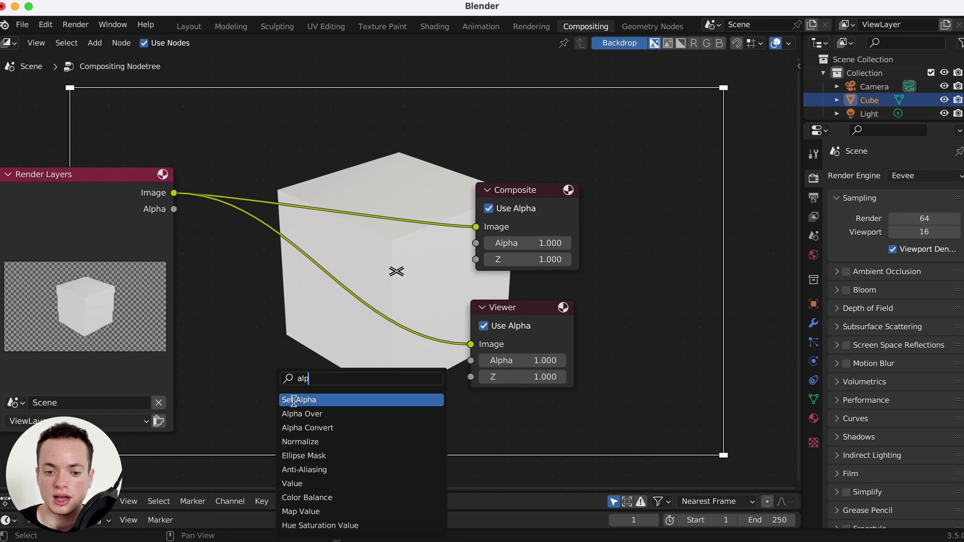
{"action": "key", "text": "Down"}
{"action": "key", "text": "Return"}
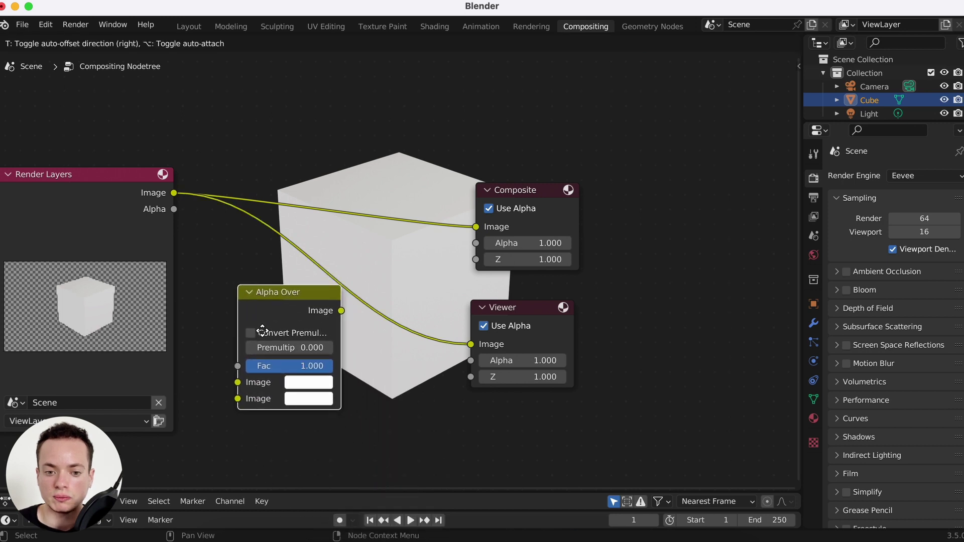
{"action": "left_click", "coordinate": [287, 286]}
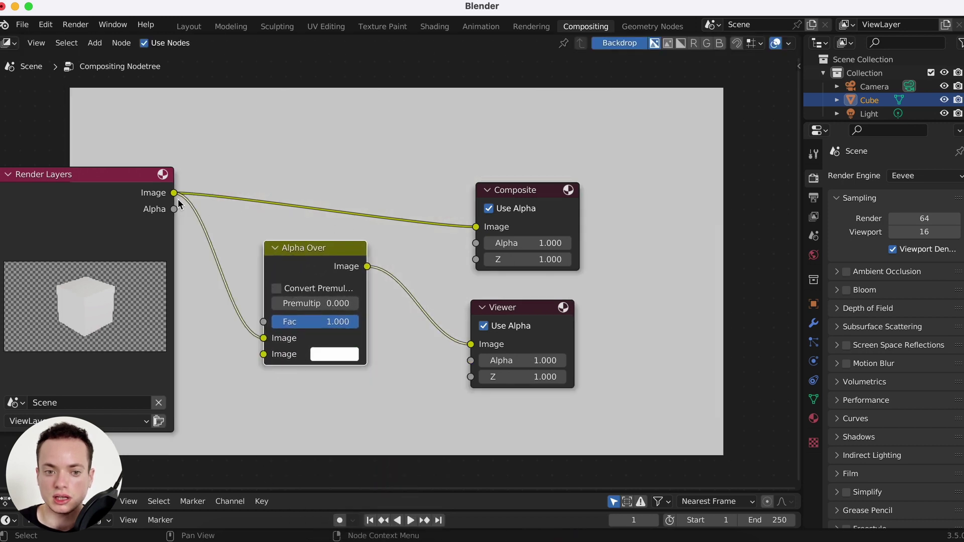
{"action": "left_click_drag", "start_coordinate": [179, 203], "coordinate": [336, 195]}
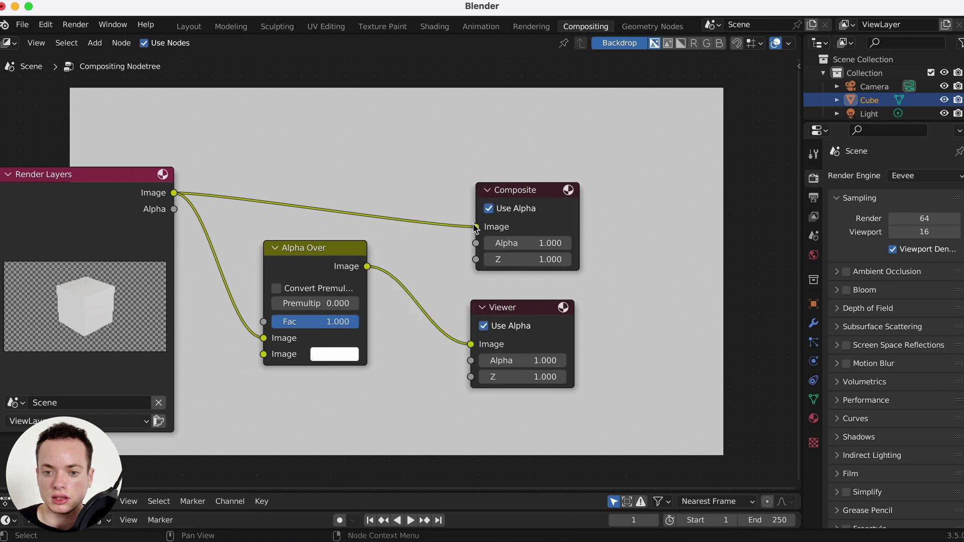
{"action": "left_click_drag", "start_coordinate": [474, 227], "coordinate": [414, 223]}
{"action": "left_click_drag", "start_coordinate": [522, 190], "coordinate": [689, 133]}
{"action": "left_click_drag", "start_coordinate": [157, 189], "coordinate": [129, 189]}
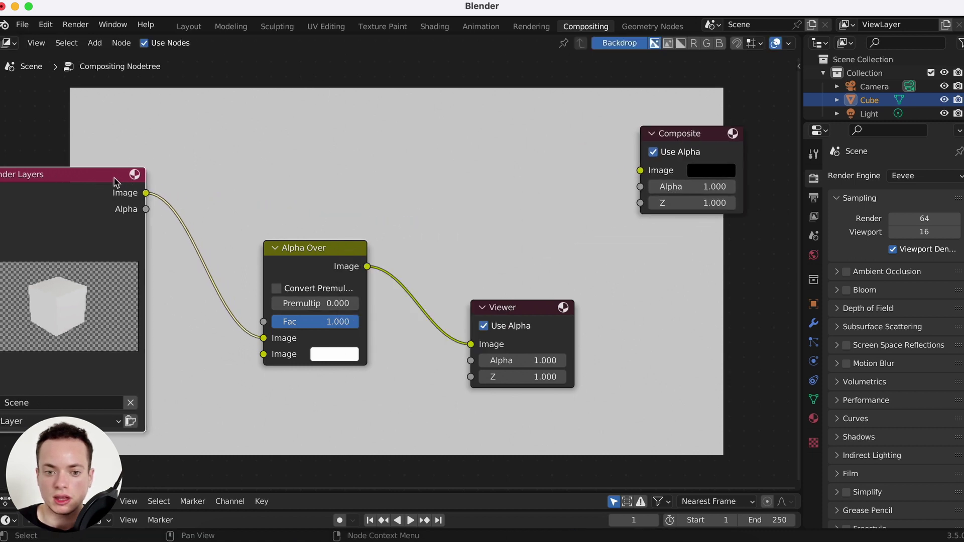
{"action": "mouse_move", "coordinate": [264, 338]}
{"action": "left_mouse_down"}
{"action": "mouse_move", "coordinate": [245, 351]}
{"action": "mouse_move", "coordinate": [263, 354]}
{"action": "left_mouse_up"}
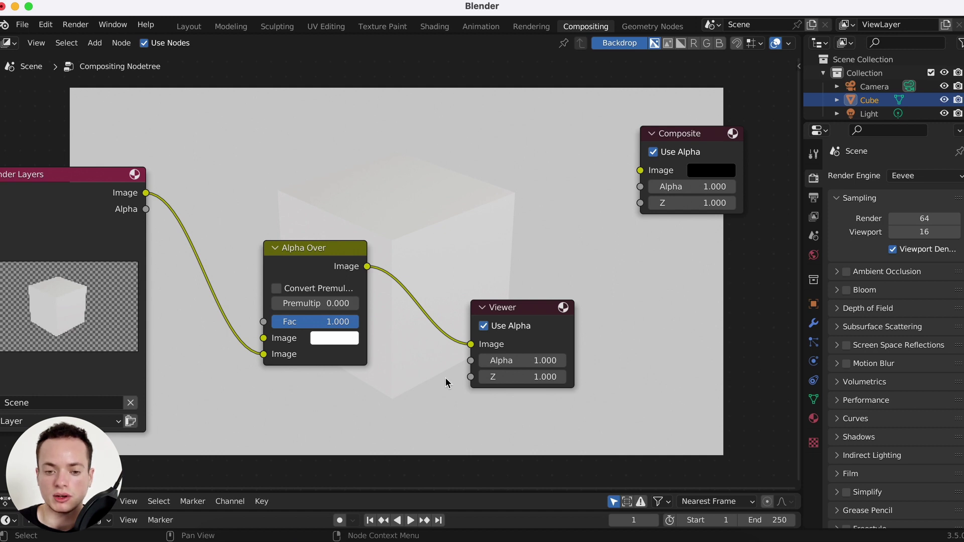
Set Alpha Over's first Image colour to pure black and connect its output to the Composite node
{"action": "left_click", "coordinate": [333, 342]}
{"action": "left_click_drag", "start_coordinate": [405, 196], "coordinate": [392, 179]}
{"action": "left_click_drag", "start_coordinate": [437, 132], "coordinate": [438, 239]}
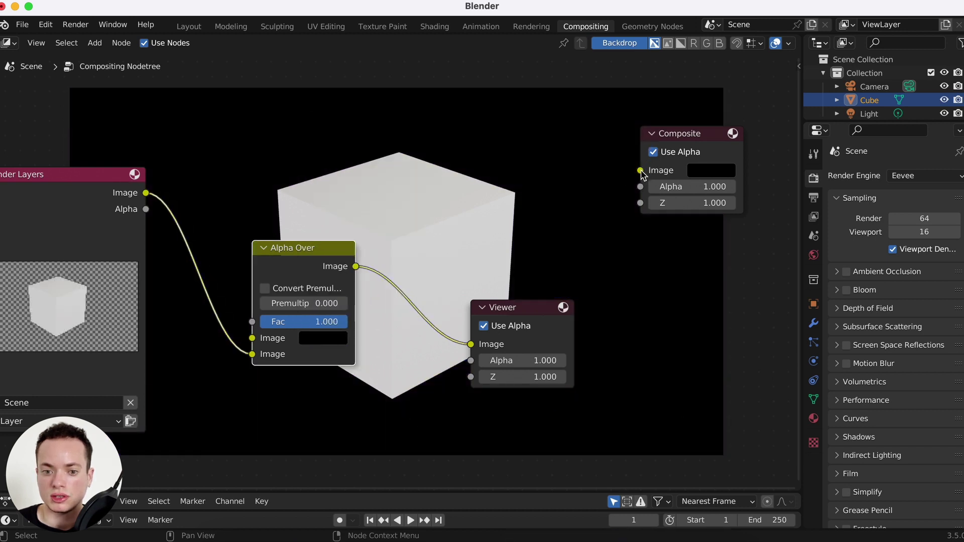
{"action": "left_click_drag", "start_coordinate": [641, 171], "coordinate": [355, 266]}
{"action": "middle_click_drag", "start_coordinate": [574, 288], "coordinate": [552, 303]}
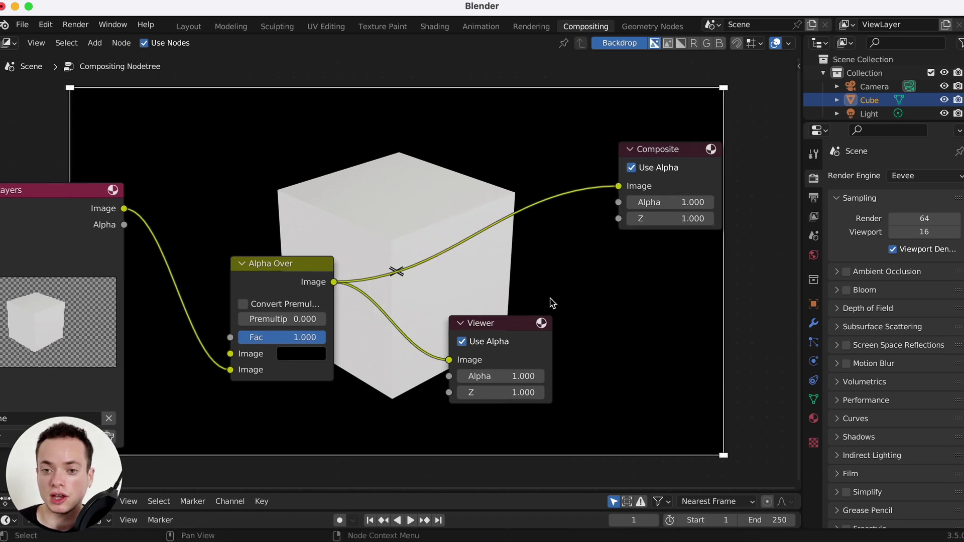
{"action": "left_click", "coordinate": [542, 30]}
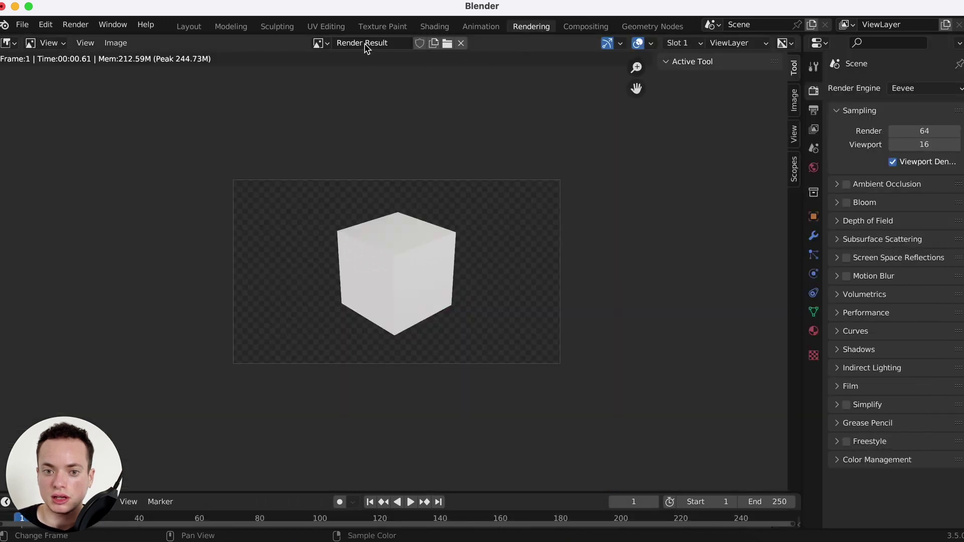
Show the Viewer Node image in the image editor, then select the Viewer node in Compositing
{"action": "left_click", "coordinate": [321, 43]}
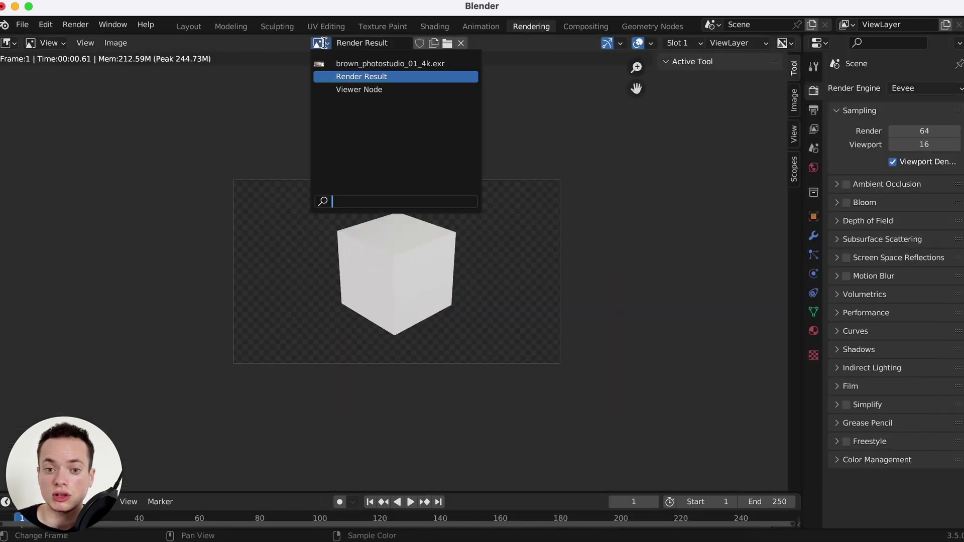
{"action": "left_click", "coordinate": [358, 90]}
{"action": "scroll", "coordinate": [441, 236], "scroll_direction": "up", "scroll_amount": 2}
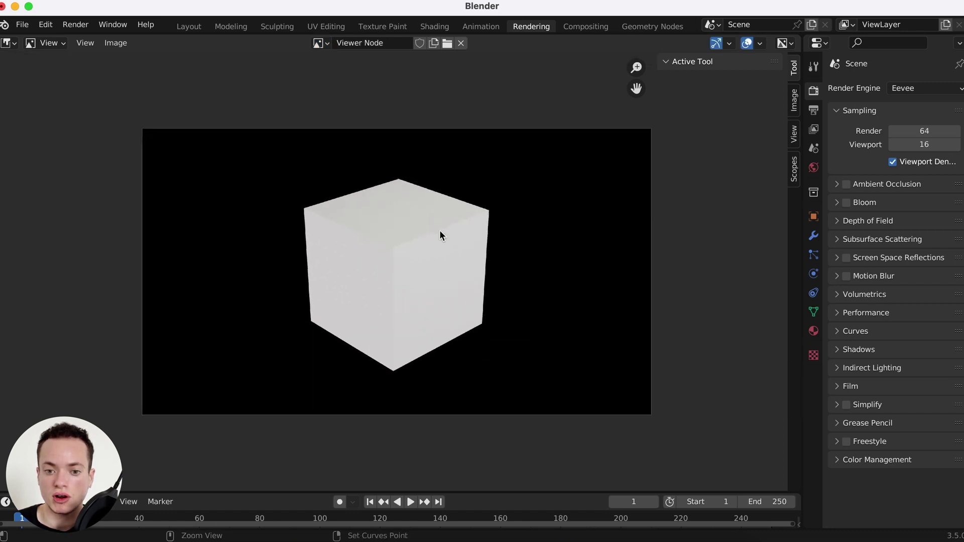
{"action": "scroll", "coordinate": [442, 236], "scroll_direction": "down", "scroll_amount": 2}
{"action": "left_click", "coordinate": [586, 26]}
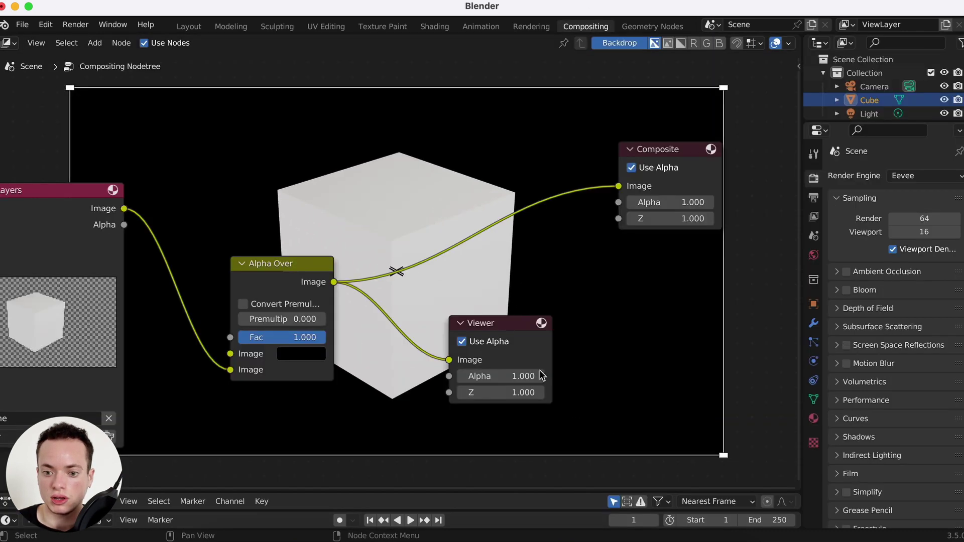
{"action": "left_click", "coordinate": [510, 327]}
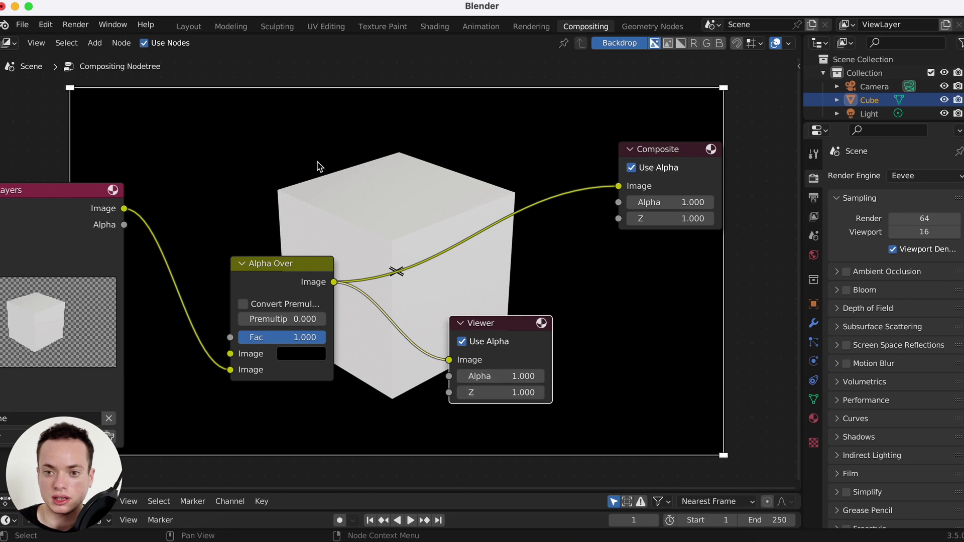
Back in the Rendering workspace, check the Image menu's save options without saving
{"action": "left_click", "coordinate": [531, 26]}
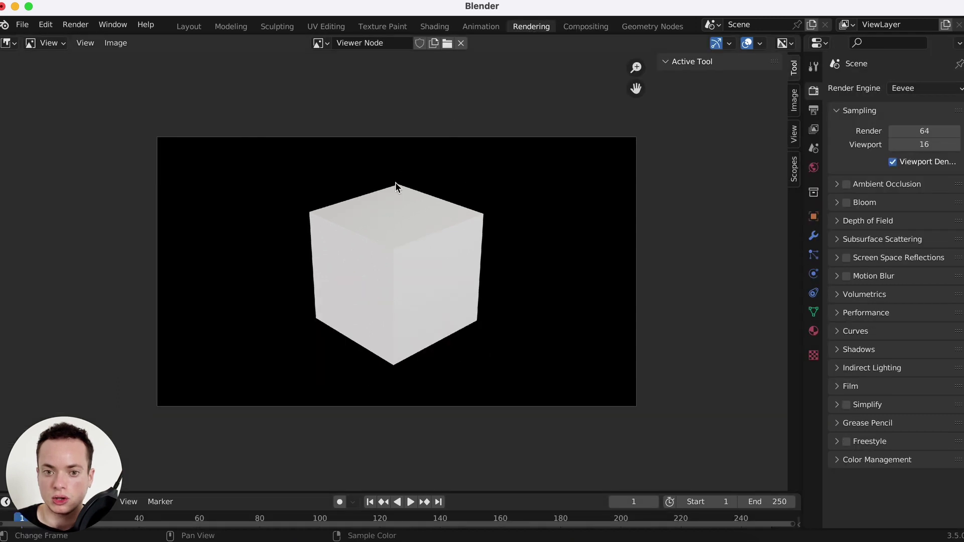
{"action": "left_click", "coordinate": [118, 44]}
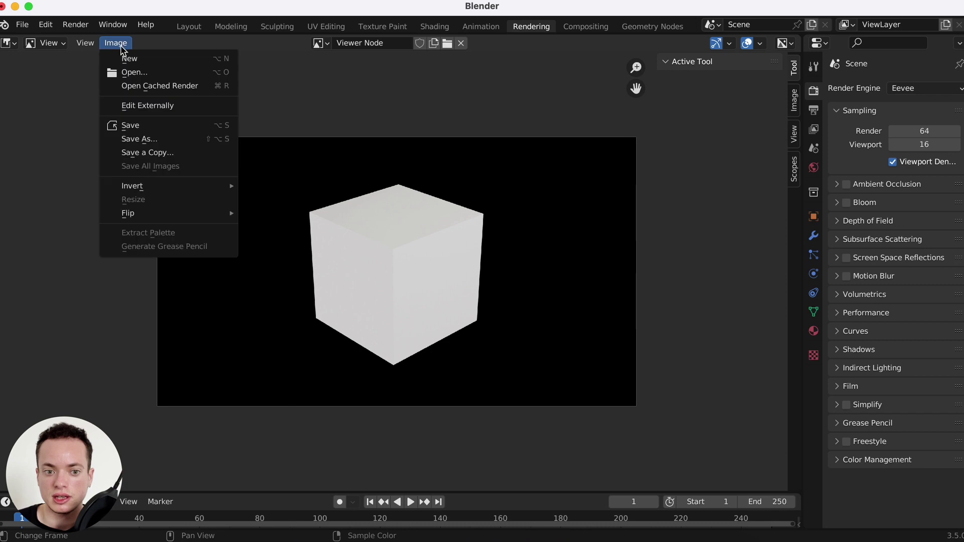
{"action": "left_click", "coordinate": [136, 127]}
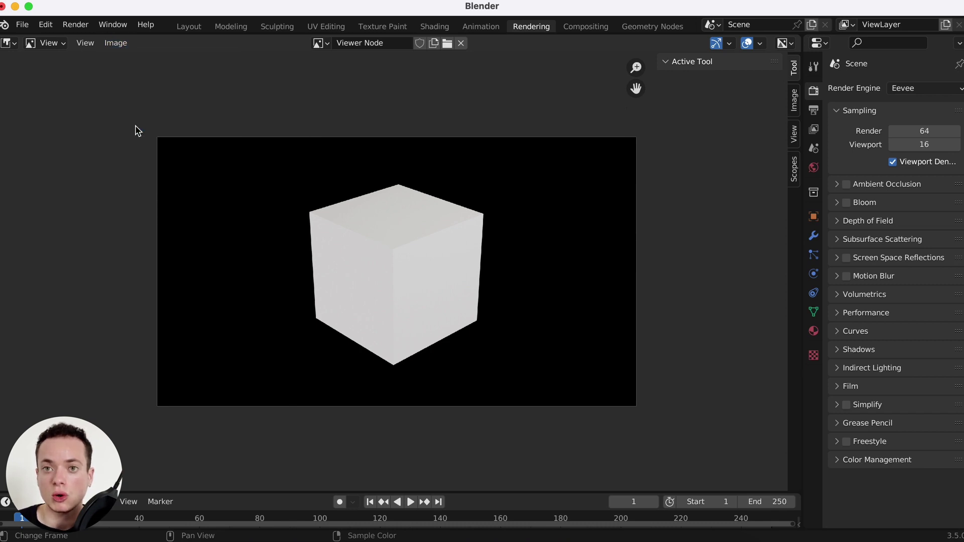